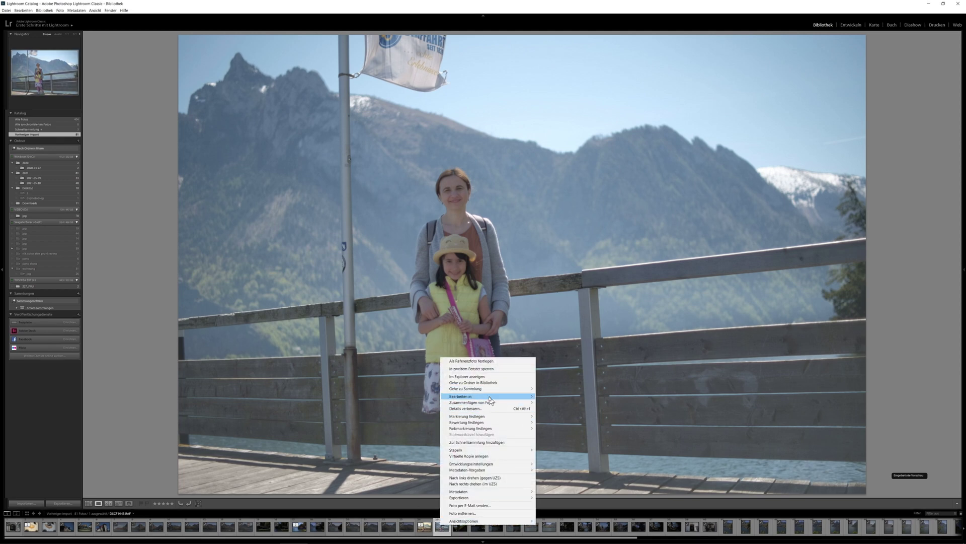
Send the pier photo to Viveza 3 via Bearbeiten in > Viveza 3.
{"action": "mouse_move", "coordinate": [487, 398]}
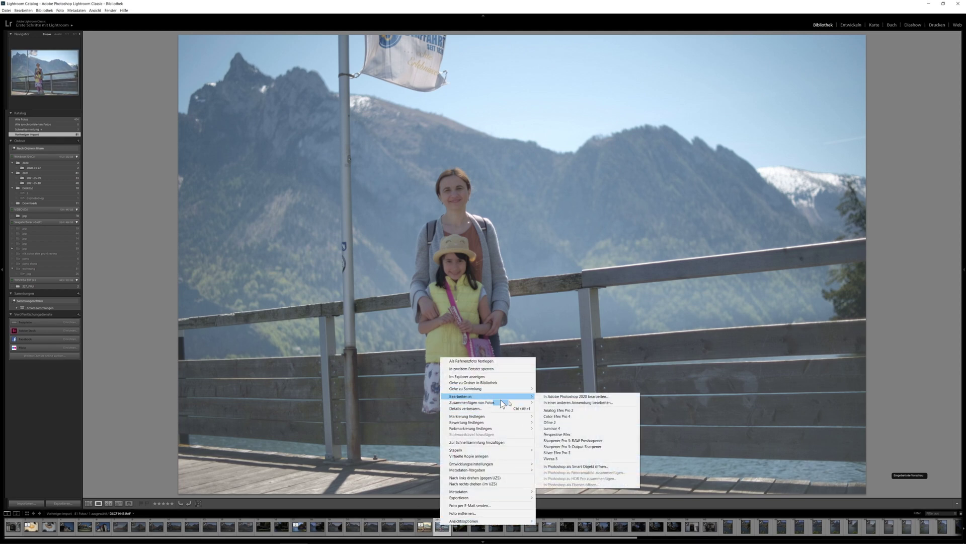
{"action": "left_click", "coordinate": [566, 459]}
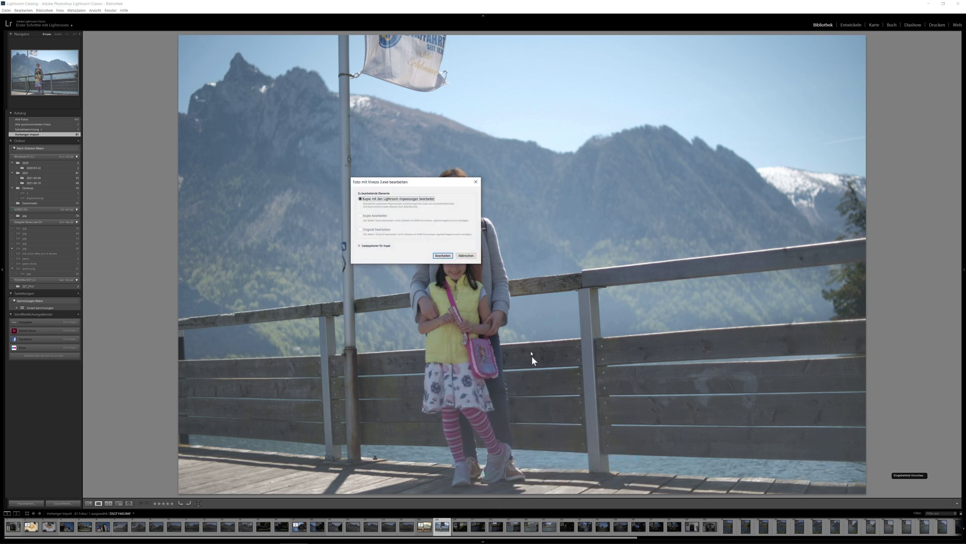
Edit a copy with Lightroom adjustments and review Viveza's panels down to Levels & Curves.
{"action": "left_click", "coordinate": [442, 255]}
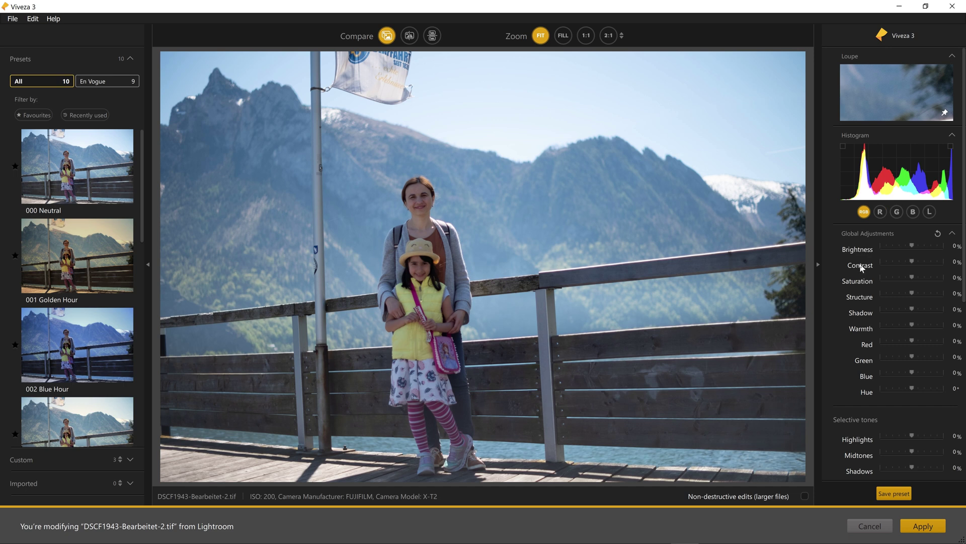
{"action": "scroll", "coordinate": [851, 250], "scroll_direction": "down", "scroll_amount": 1}
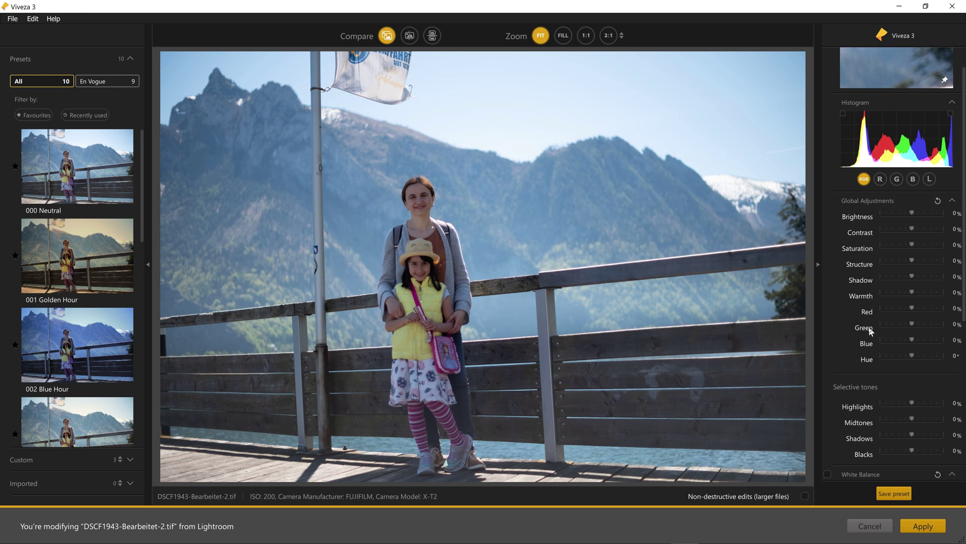
{"action": "scroll", "coordinate": [864, 358], "scroll_direction": "down", "scroll_amount": 2}
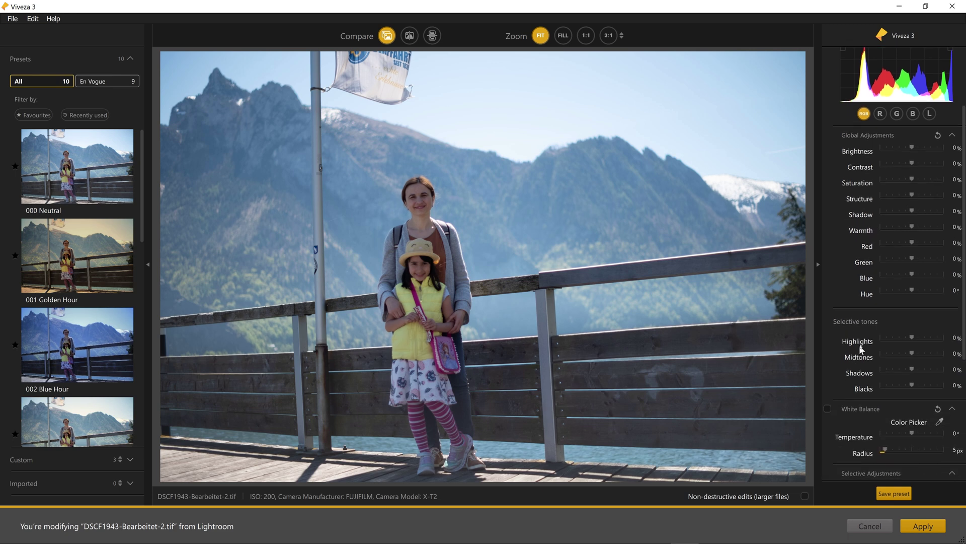
{"action": "scroll", "coordinate": [862, 391], "scroll_direction": "down", "scroll_amount": 4}
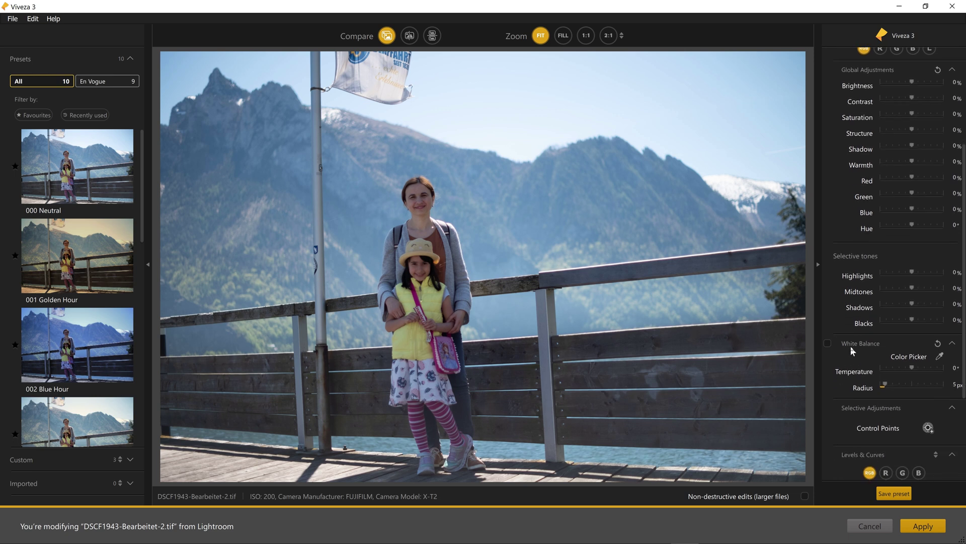
{"action": "scroll", "coordinate": [855, 317], "scroll_direction": "down", "scroll_amount": 3}
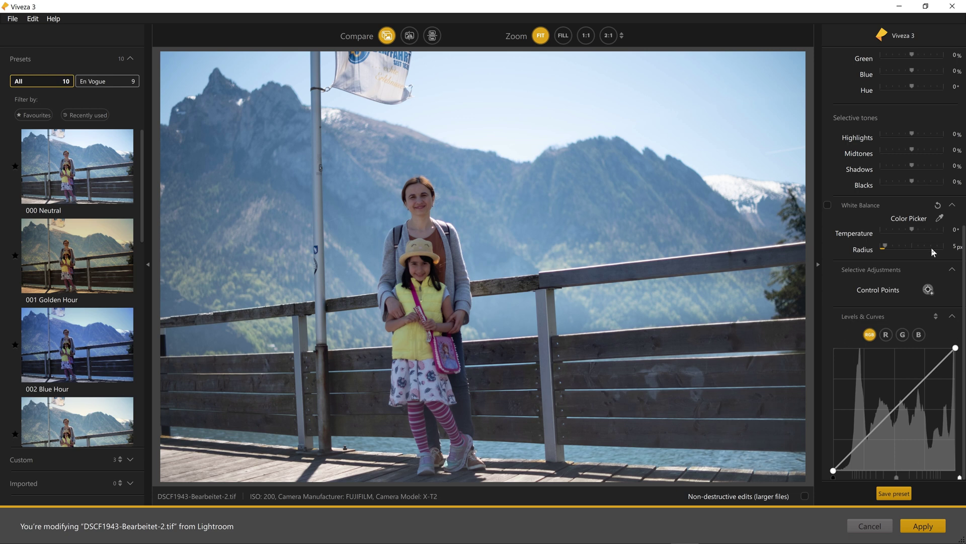
{"action": "scroll", "coordinate": [872, 276], "scroll_direction": "up", "scroll_amount": 5}
{"action": "scroll", "coordinate": [869, 279], "scroll_direction": "down", "scroll_amount": 5}
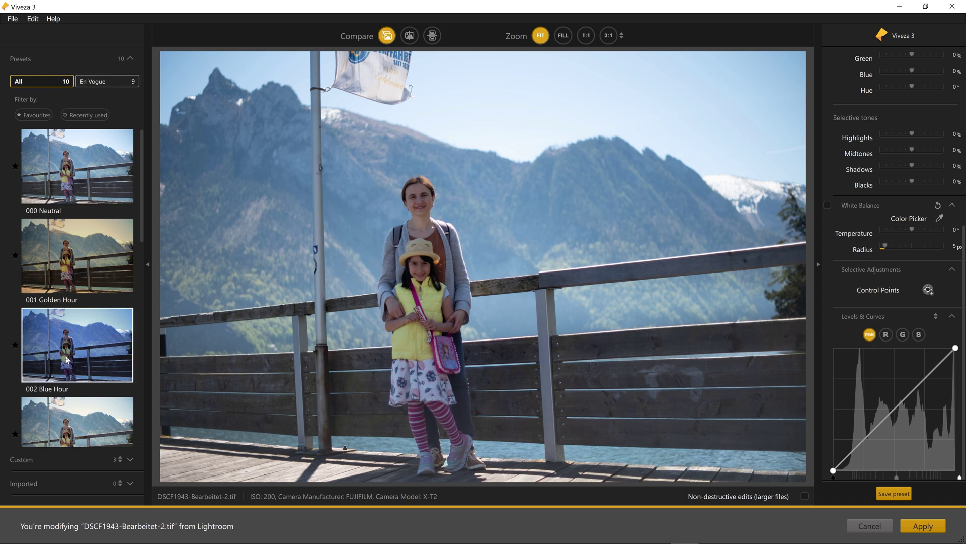
Compare the dsphotoblog custom presets, keep 'dsphotoblog preset', and set Shadows to -10%.
{"action": "left_click", "coordinate": [56, 460]}
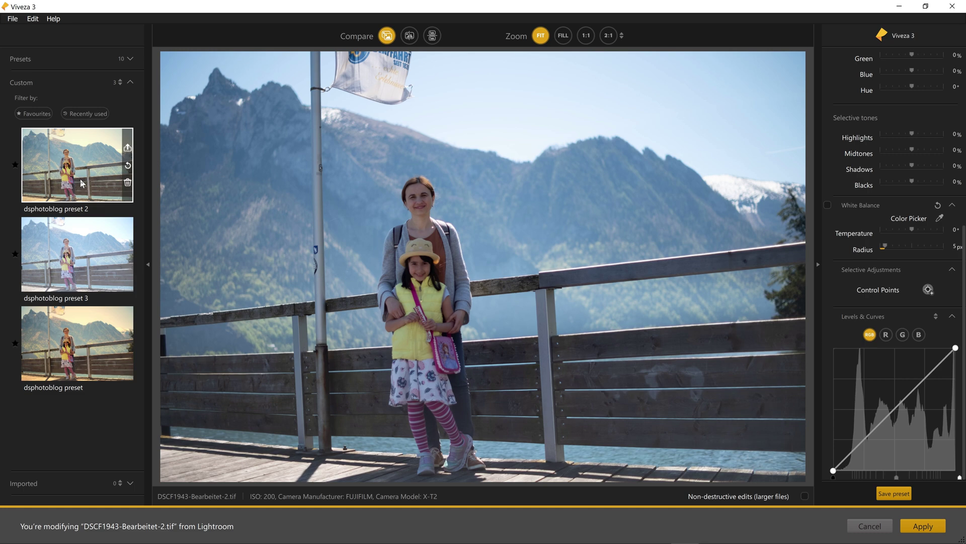
{"action": "left_click", "coordinate": [78, 345]}
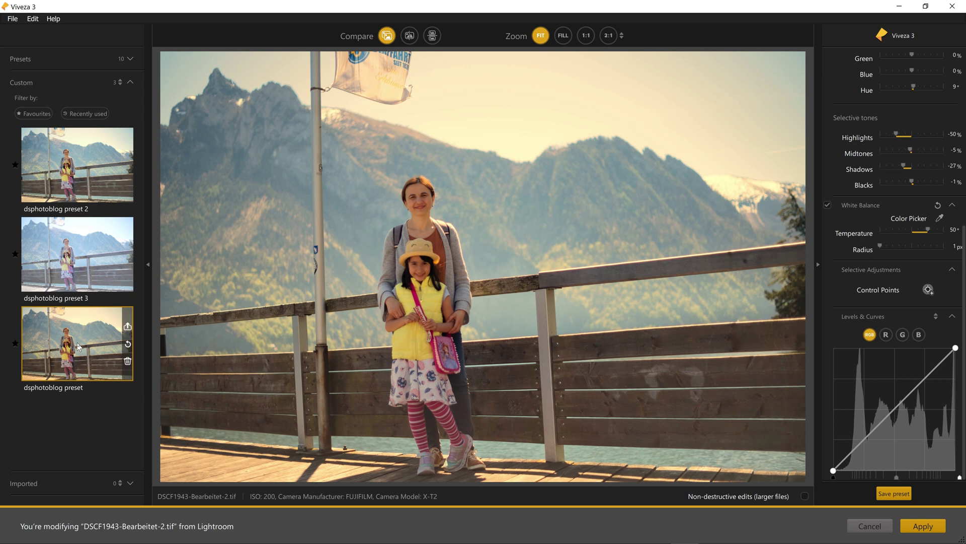
{"action": "left_click", "coordinate": [78, 182]}
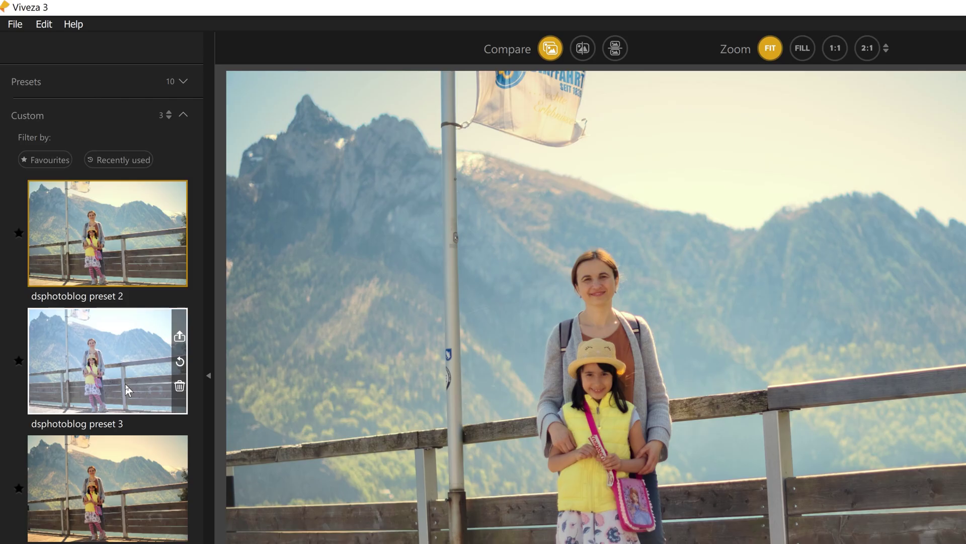
{"action": "left_click", "coordinate": [103, 369]}
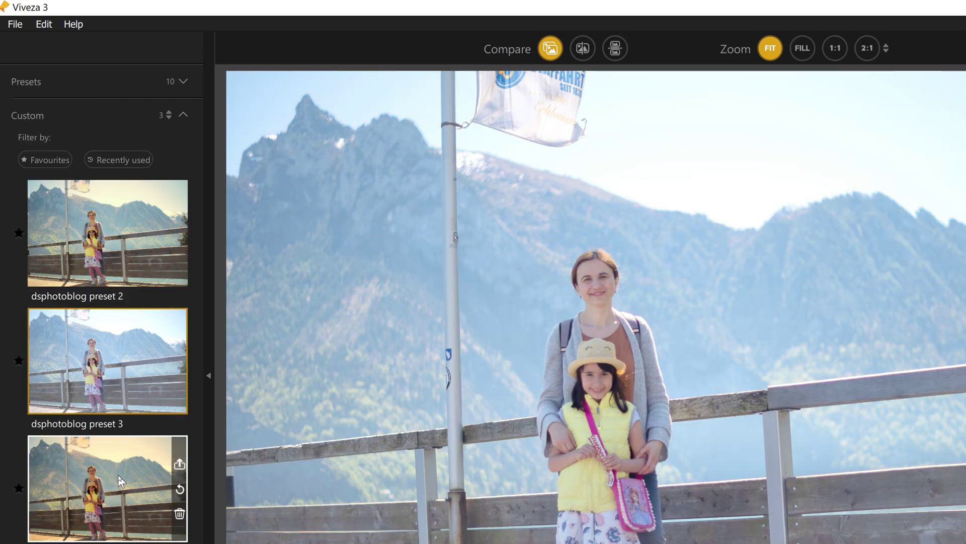
{"action": "left_click", "coordinate": [118, 475]}
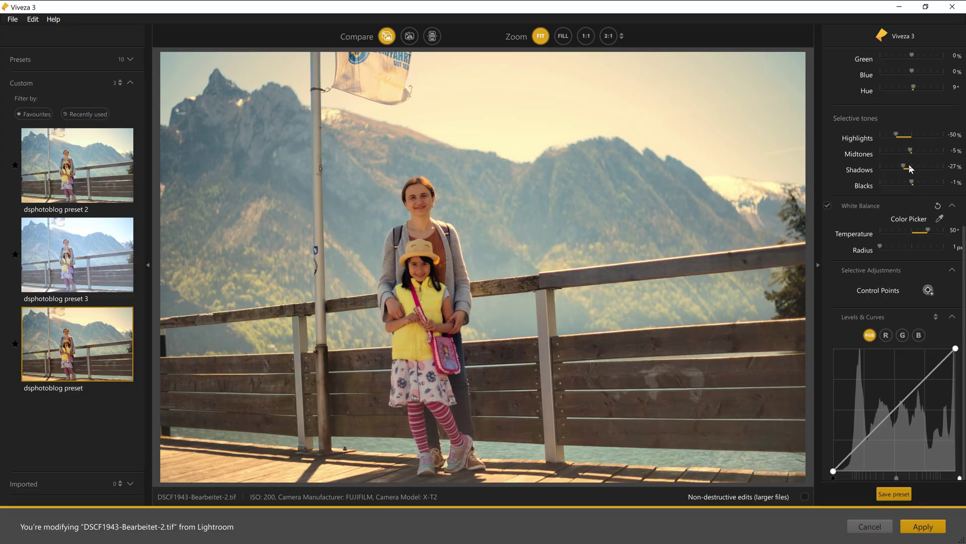
{"action": "left_click_drag", "start_coordinate": [907, 165], "coordinate": [914, 168]}
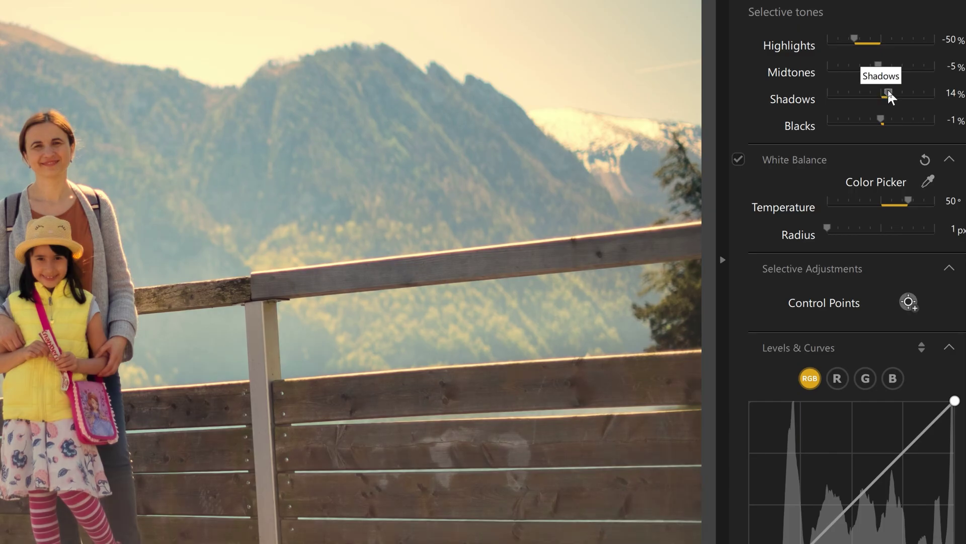
{"action": "mouse_move", "coordinate": [884, 96]}
{"action": "left_mouse_down"}
{"action": "mouse_move", "coordinate": [866, 100]}
{"action": "mouse_move", "coordinate": [877, 98]}
{"action": "left_mouse_up"}
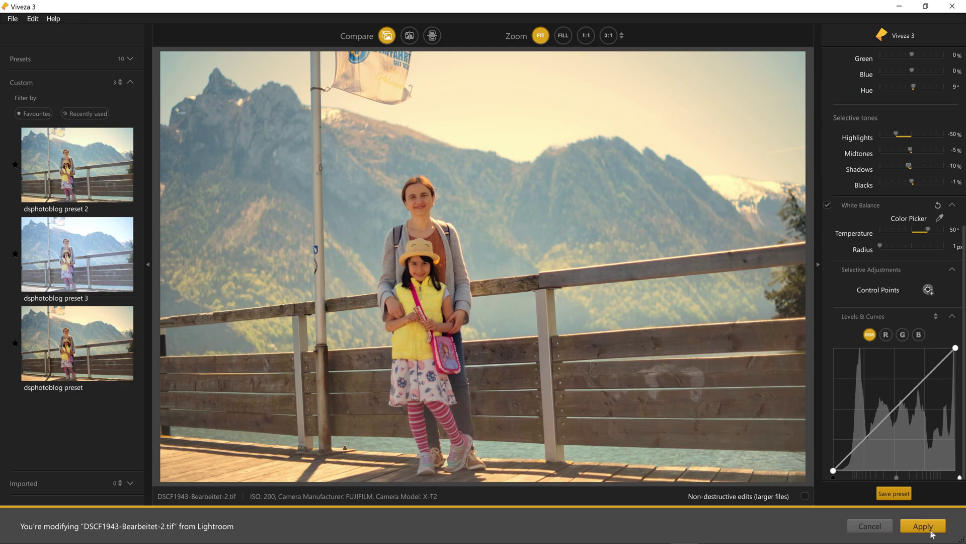
Save the look as custom preset 'dsphotoblogs preset 4' with control points.
{"action": "left_click", "coordinate": [896, 495]}
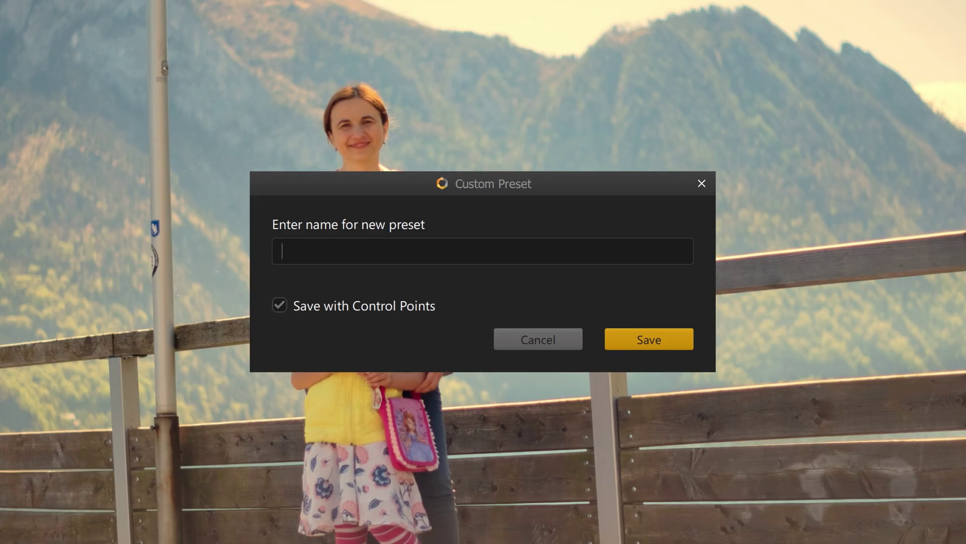
{"action": "type", "text": "dsphotoblogs preset"}
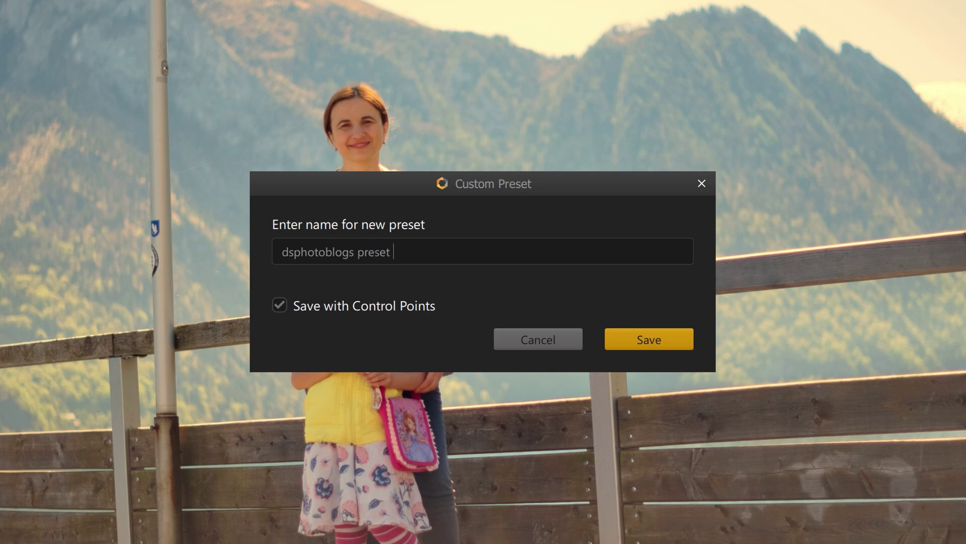
{"action": "type", "text": " 4"}
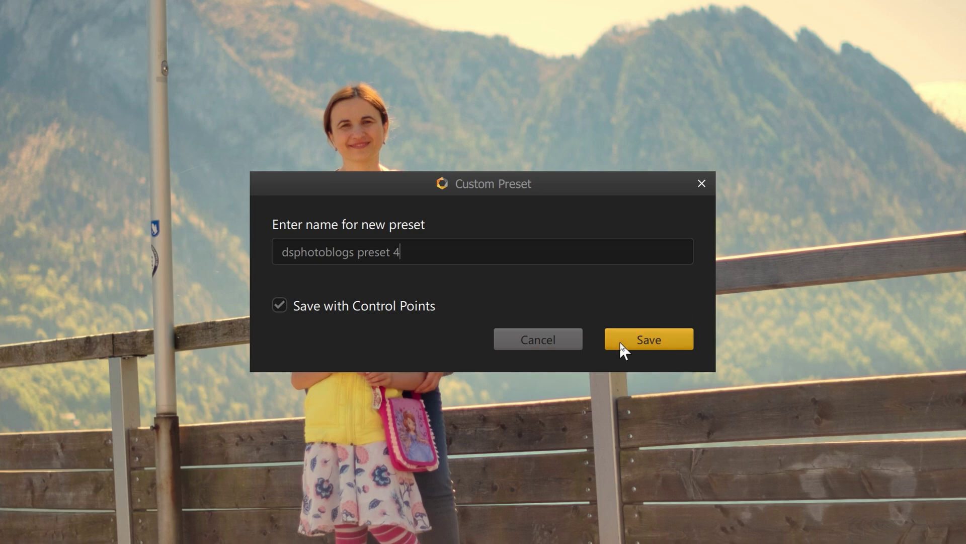
{"action": "left_click", "coordinate": [635, 342]}
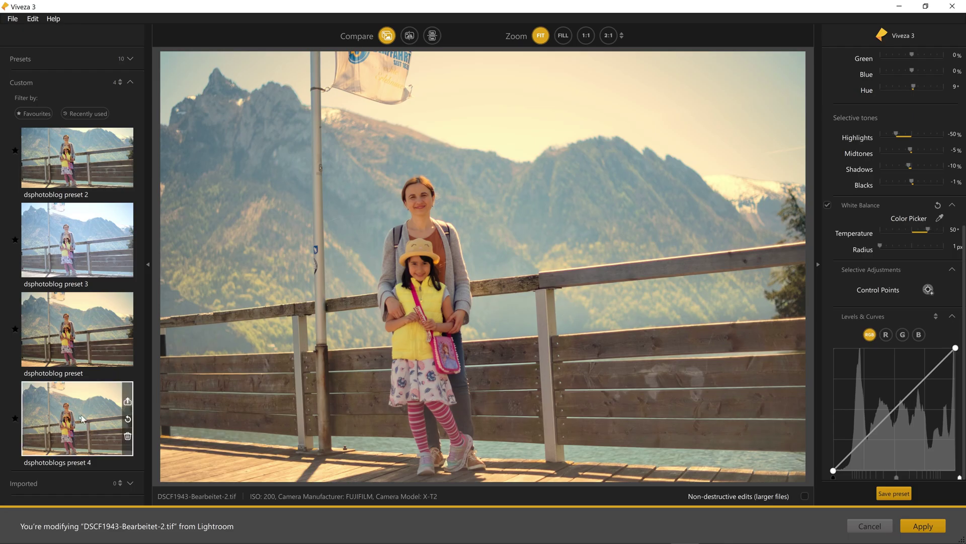
Compare dsphotoblog presets 2 and 3, the original dsphotoblog preset, and the new preset 4.
{"action": "mouse_move", "coordinate": [100, 265]}
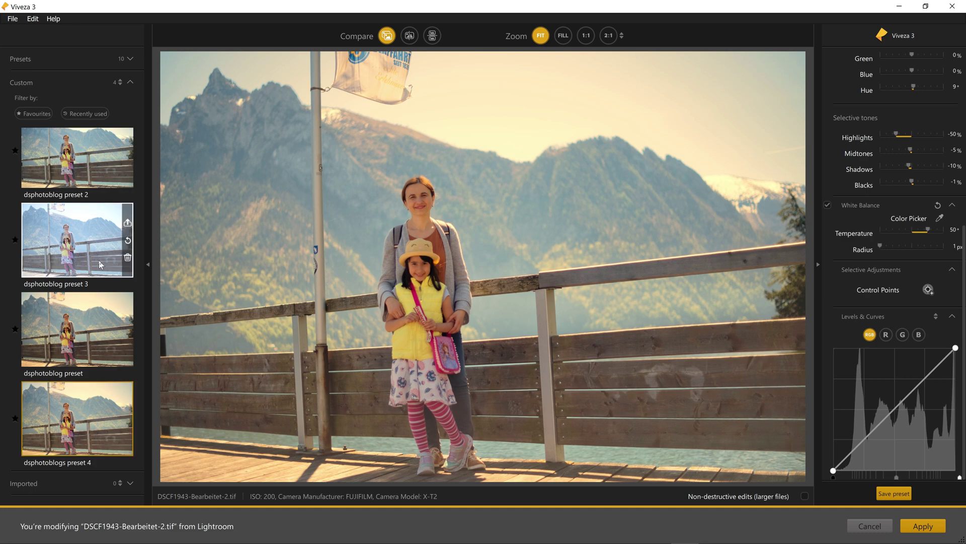
{"action": "left_click", "coordinate": [92, 190]}
{"action": "scroll", "coordinate": [95, 212], "scroll_direction": "up", "scroll_amount": 1}
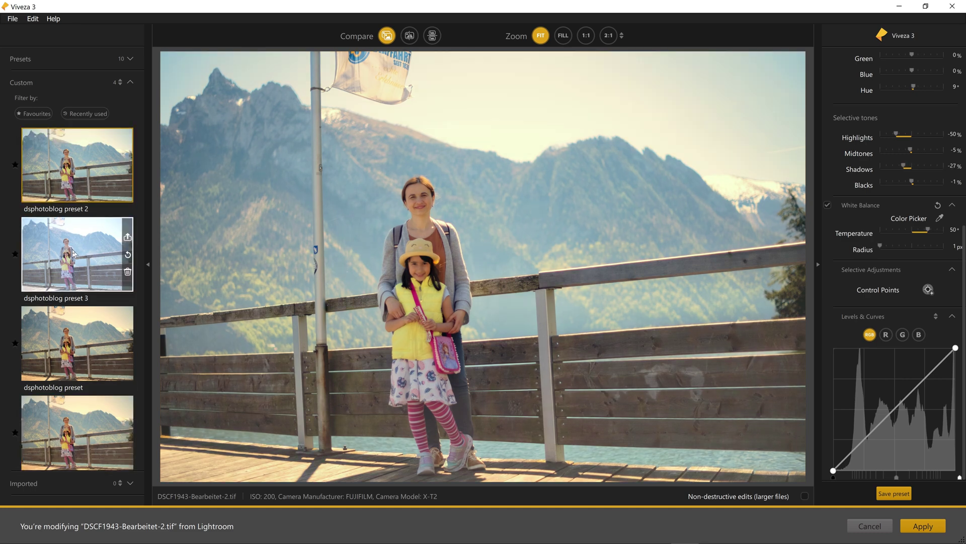
{"action": "left_click", "coordinate": [75, 254]}
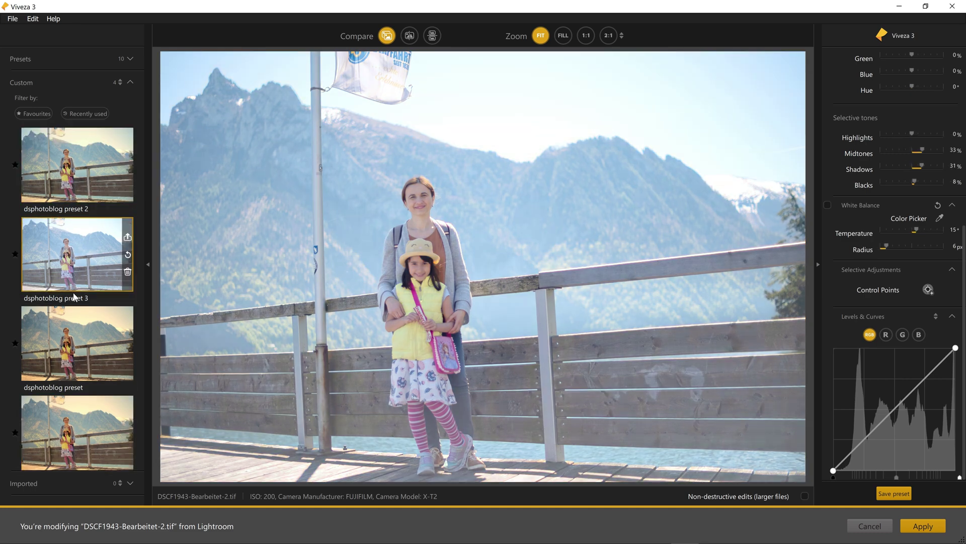
{"action": "left_click", "coordinate": [78, 335]}
{"action": "scroll", "coordinate": [83, 415], "scroll_direction": "down", "scroll_amount": 1}
{"action": "left_click", "coordinate": [78, 412]}
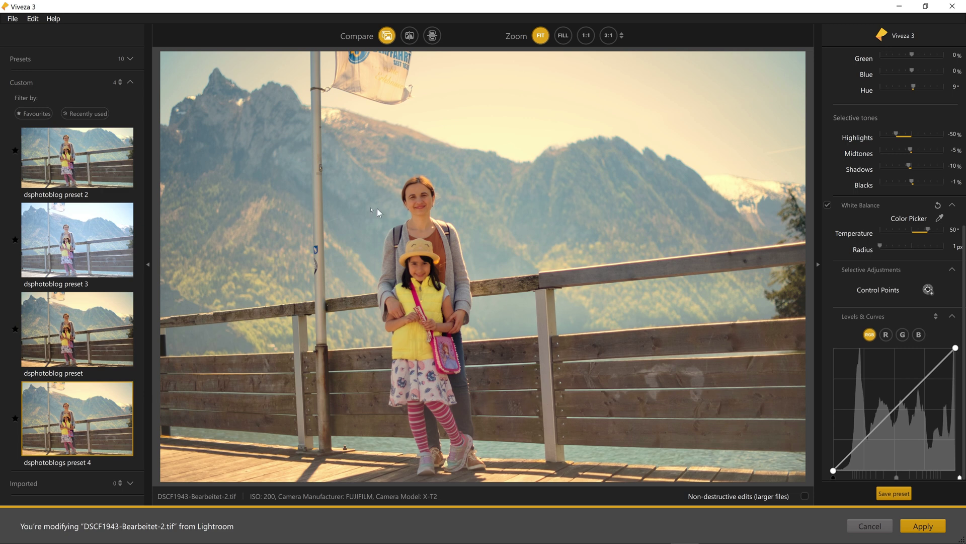
Preview built-in presets 000 Neutral, 001 Golden Hour, 002 Blue Hour, 003 Remove Color Cast, 004 Fill Light.
{"action": "left_click", "coordinate": [38, 61]}
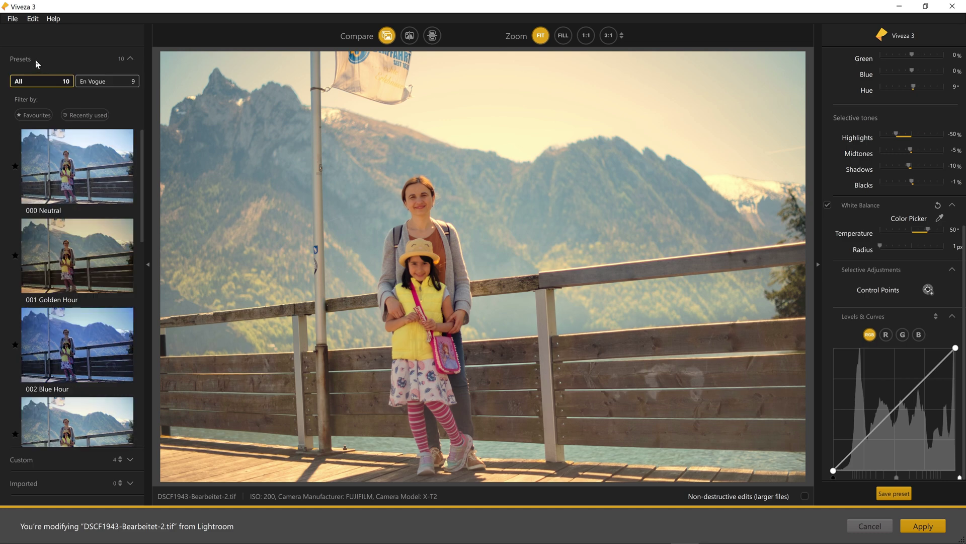
{"action": "left_click", "coordinate": [82, 169]}
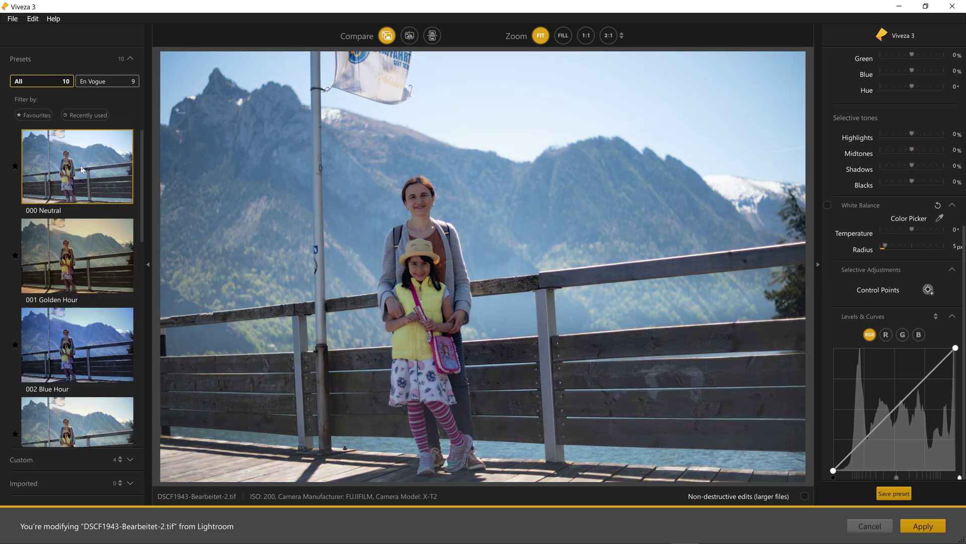
{"action": "left_click", "coordinate": [82, 248]}
{"action": "left_click", "coordinate": [78, 358]}
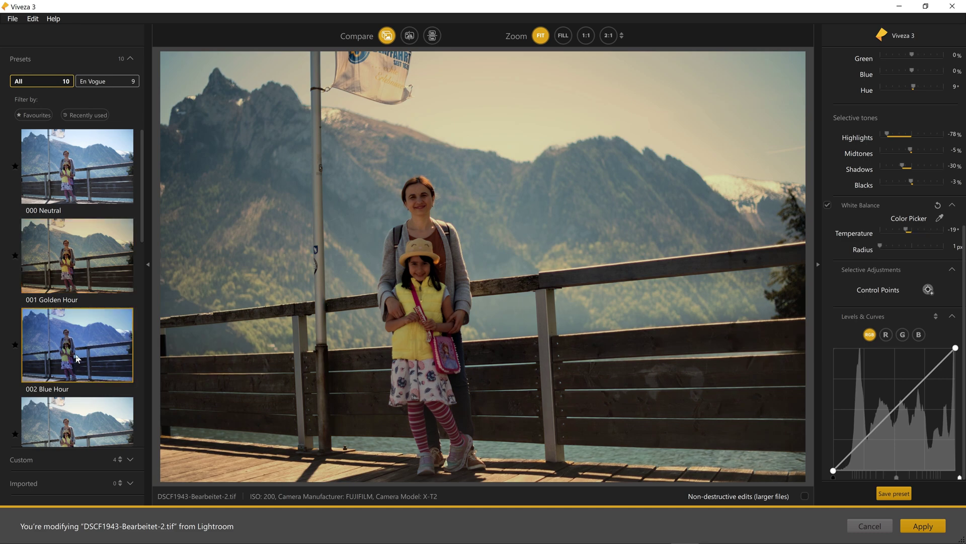
{"action": "scroll", "coordinate": [75, 360], "scroll_direction": "down", "scroll_amount": 2}
{"action": "left_click", "coordinate": [71, 373]}
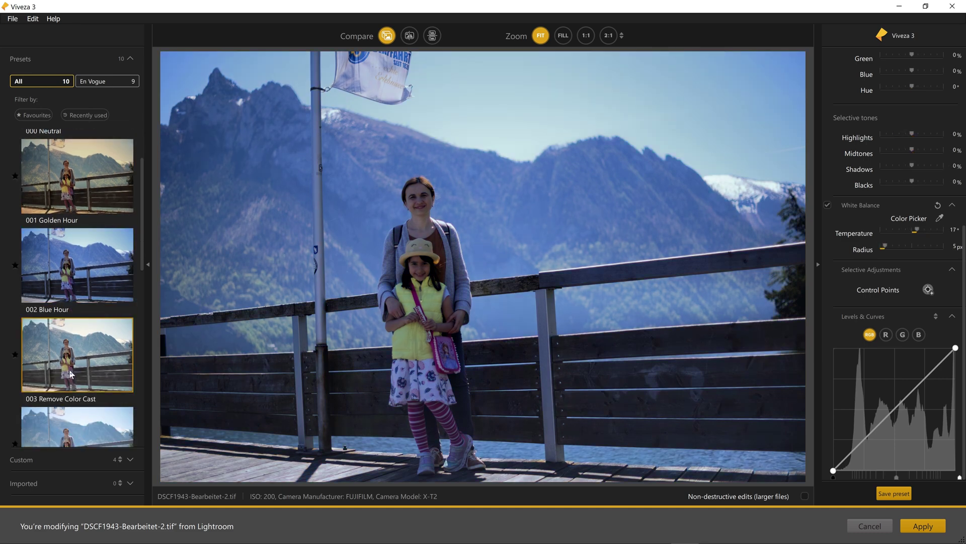
{"action": "scroll", "coordinate": [73, 372], "scroll_direction": "down", "scroll_amount": 3}
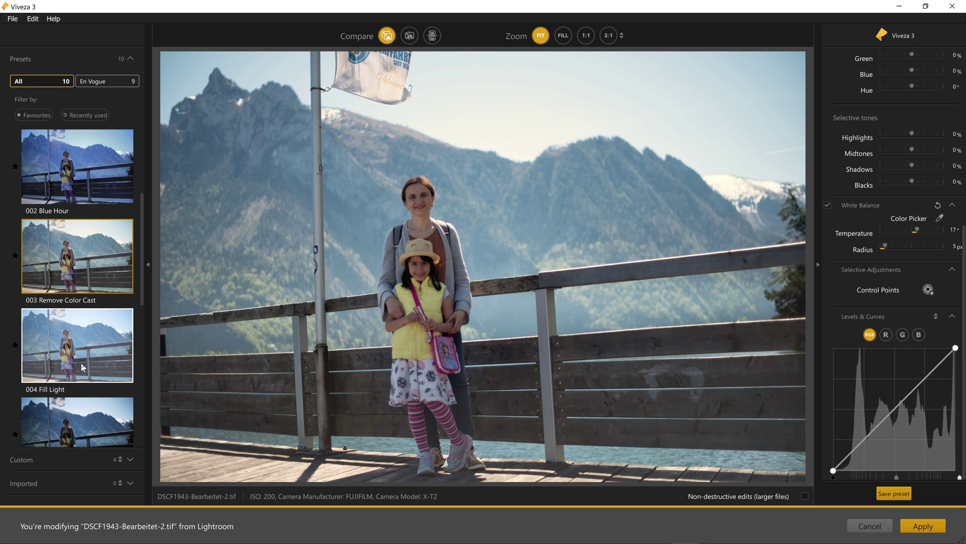
{"action": "left_click", "coordinate": [83, 367]}
{"action": "scroll", "coordinate": [74, 364], "scroll_direction": "down", "scroll_amount": 3}
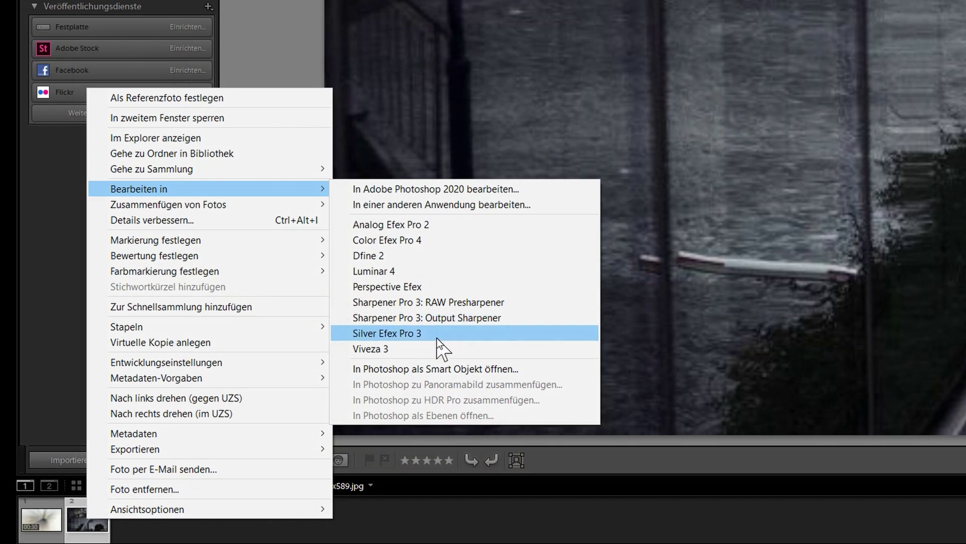
Send the city street photo from Lightroom to Silver Efex Pro 3.
{"action": "left_click", "coordinate": [437, 336]}
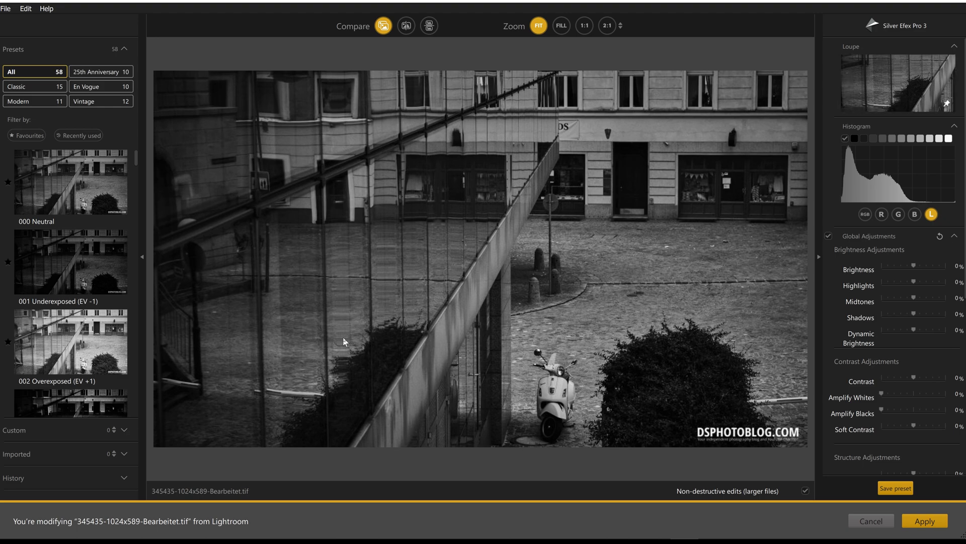
Expand the ClearView and Color Filter sections in the right panel.
{"action": "scroll", "coordinate": [855, 249], "scroll_direction": "down", "scroll_amount": 5}
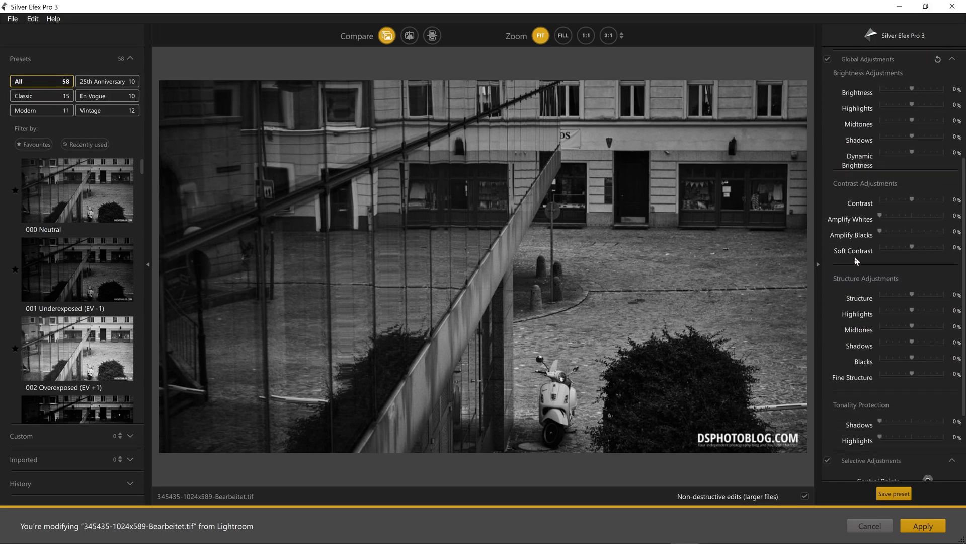
{"action": "scroll", "coordinate": [854, 256], "scroll_direction": "down", "scroll_amount": 3}
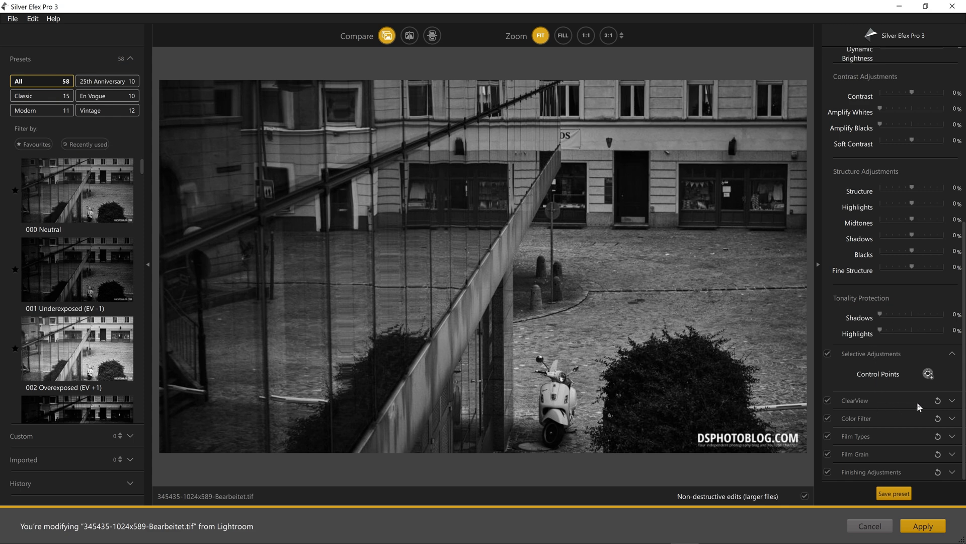
{"action": "left_click", "coordinate": [953, 400]}
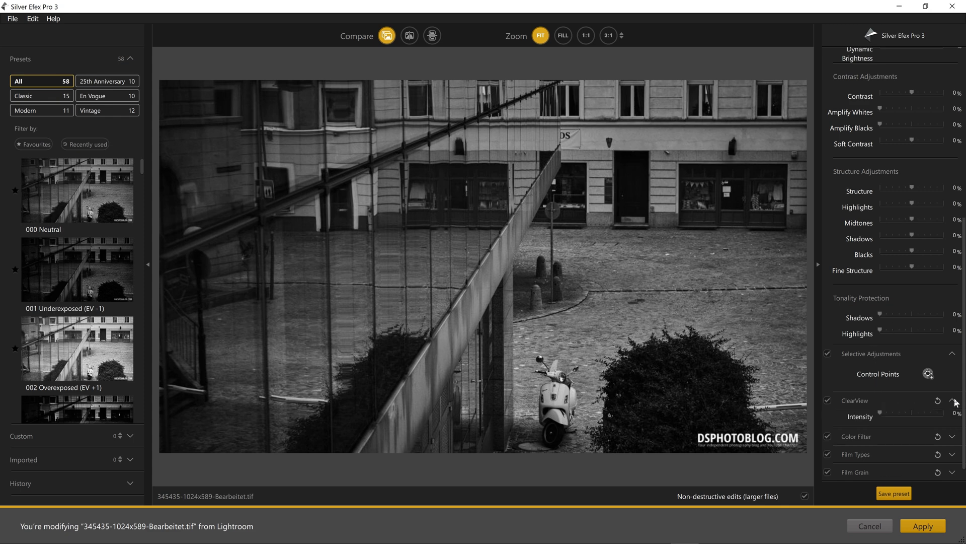
{"action": "left_click", "coordinate": [953, 437]}
Expand the Film Types and Film Grain sections and review their settings.
{"action": "scroll", "coordinate": [905, 418], "scroll_direction": "down", "scroll_amount": 3}
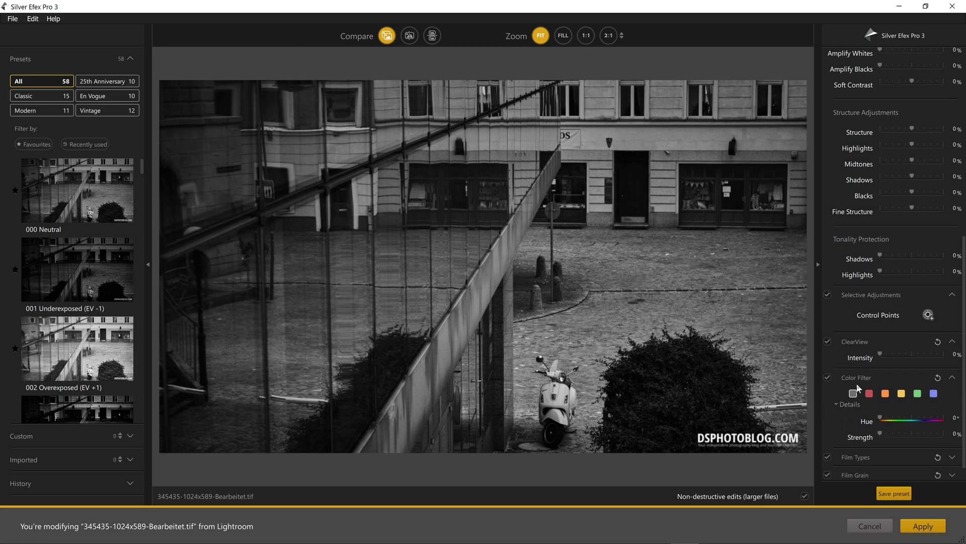
{"action": "scroll", "coordinate": [858, 388], "scroll_direction": "down", "scroll_amount": 1}
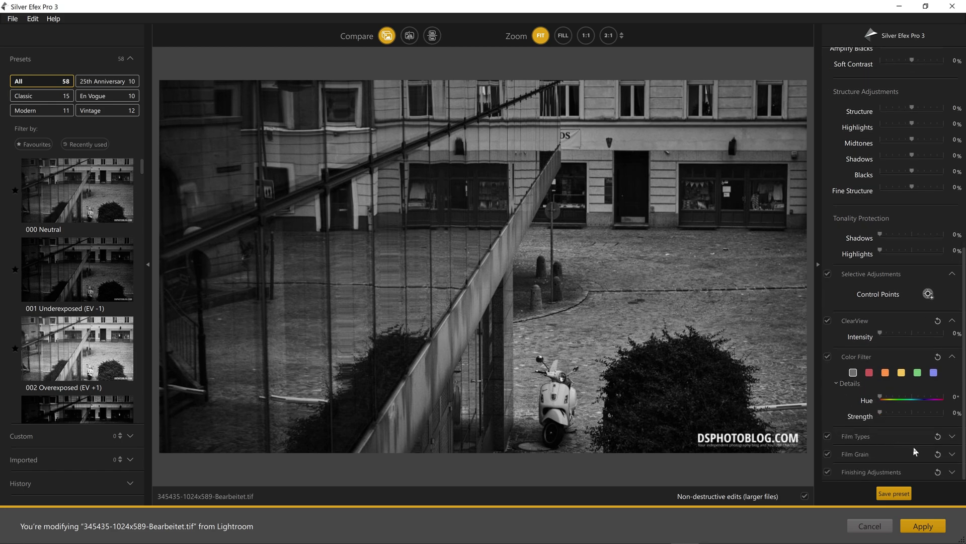
{"action": "left_click", "coordinate": [953, 436]}
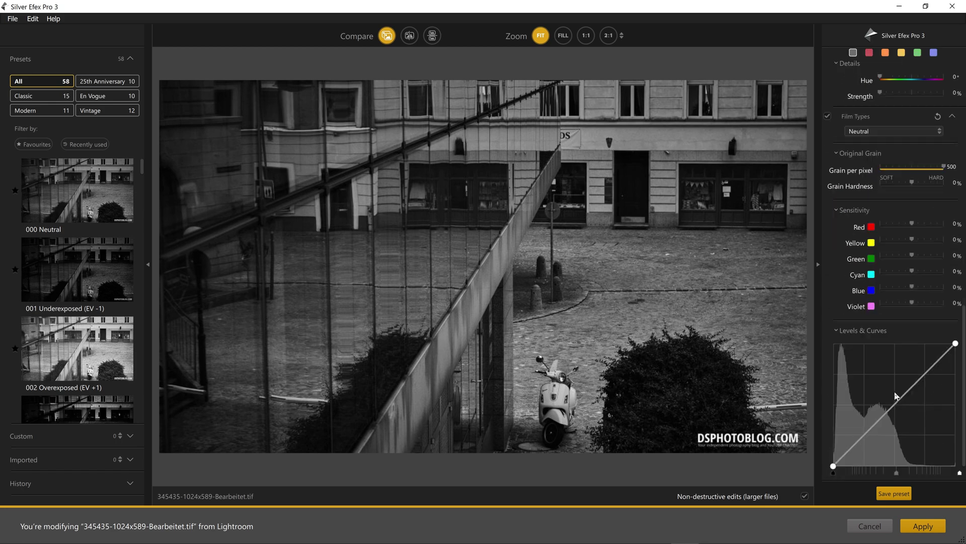
{"action": "scroll", "coordinate": [905, 413], "scroll_direction": "down", "scroll_amount": 2}
{"action": "left_click", "coordinate": [952, 454]}
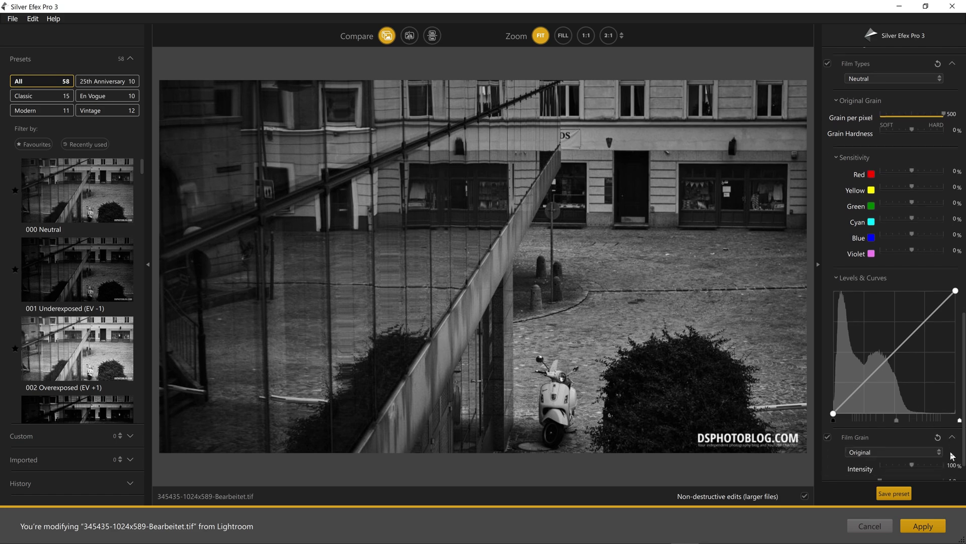
{"action": "scroll", "coordinate": [951, 453], "scroll_direction": "down", "scroll_amount": 2}
{"action": "scroll", "coordinate": [954, 463], "scroll_direction": "down", "scroll_amount": 1}
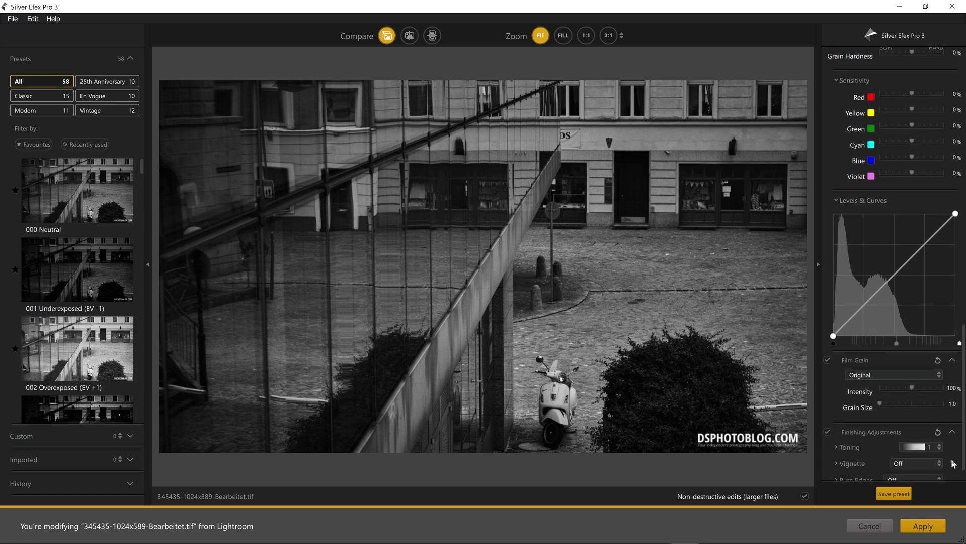
{"action": "scroll", "coordinate": [851, 403], "scroll_direction": "up", "scroll_amount": 10}
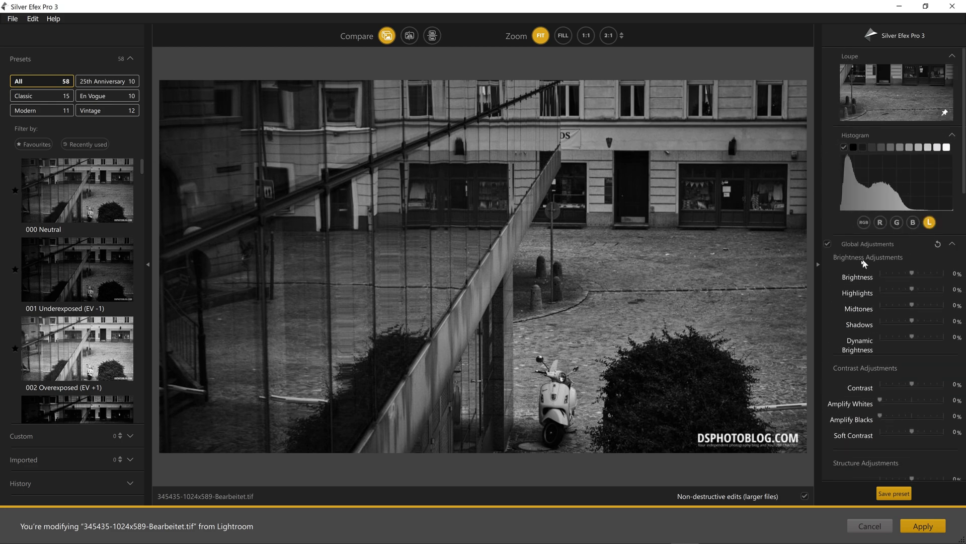
{"action": "scroll", "coordinate": [858, 264], "scroll_direction": "down", "scroll_amount": 1}
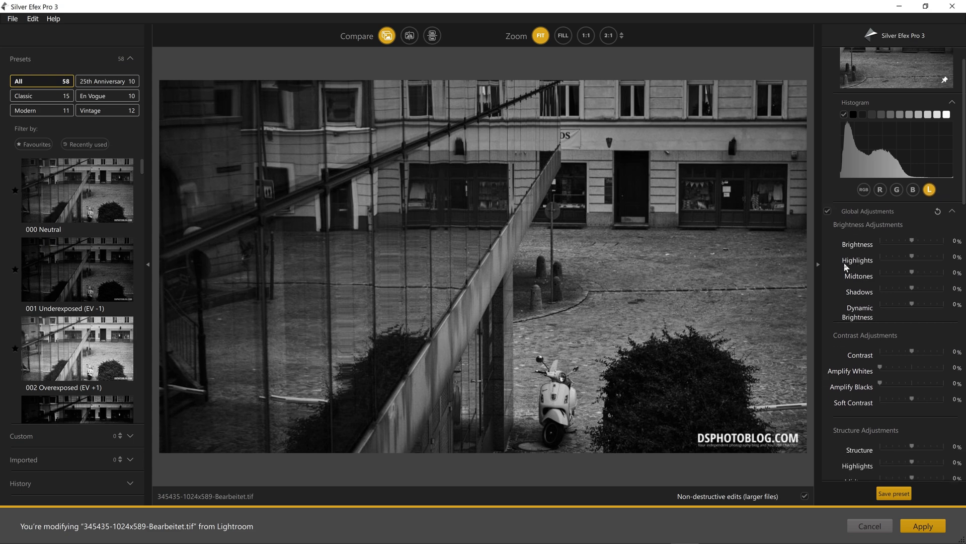
{"action": "scroll", "coordinate": [844, 264], "scroll_direction": "down", "scroll_amount": 1}
{"action": "scroll", "coordinate": [844, 266], "scroll_direction": "down", "scroll_amount": 3}
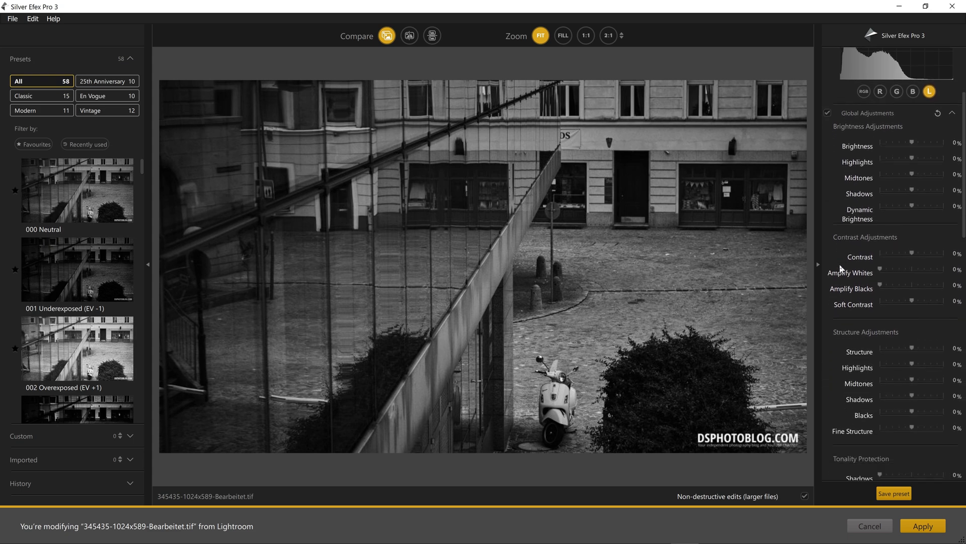
{"action": "scroll", "coordinate": [839, 268], "scroll_direction": "down", "scroll_amount": 1}
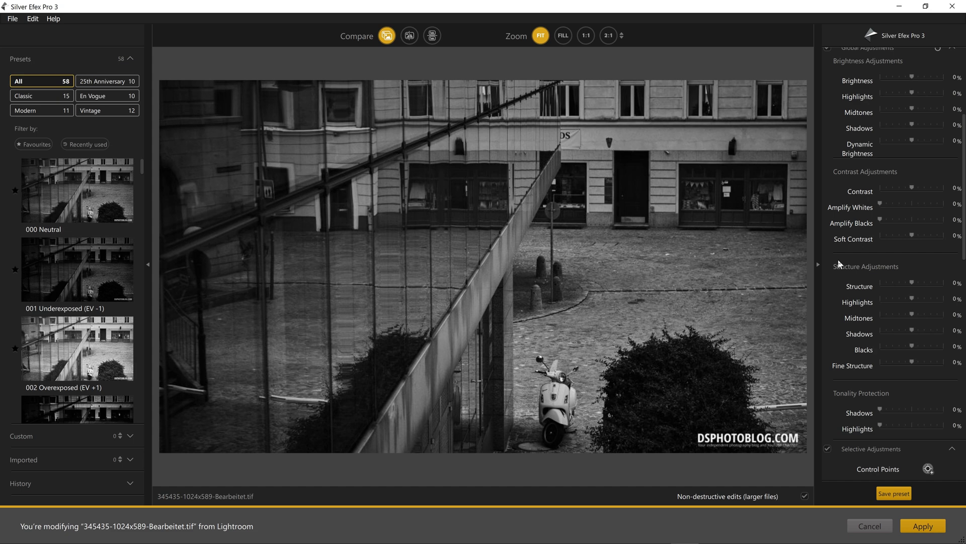
{"action": "scroll", "coordinate": [838, 264], "scroll_direction": "down", "scroll_amount": 1}
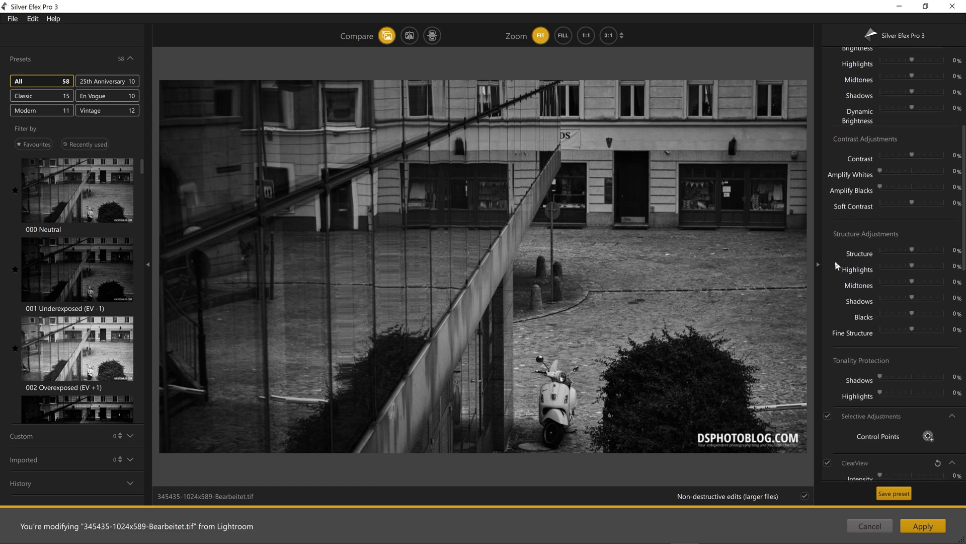
{"action": "scroll", "coordinate": [835, 260], "scroll_direction": "down", "scroll_amount": 1}
{"action": "scroll", "coordinate": [835, 262], "scroll_direction": "down", "scroll_amount": 1}
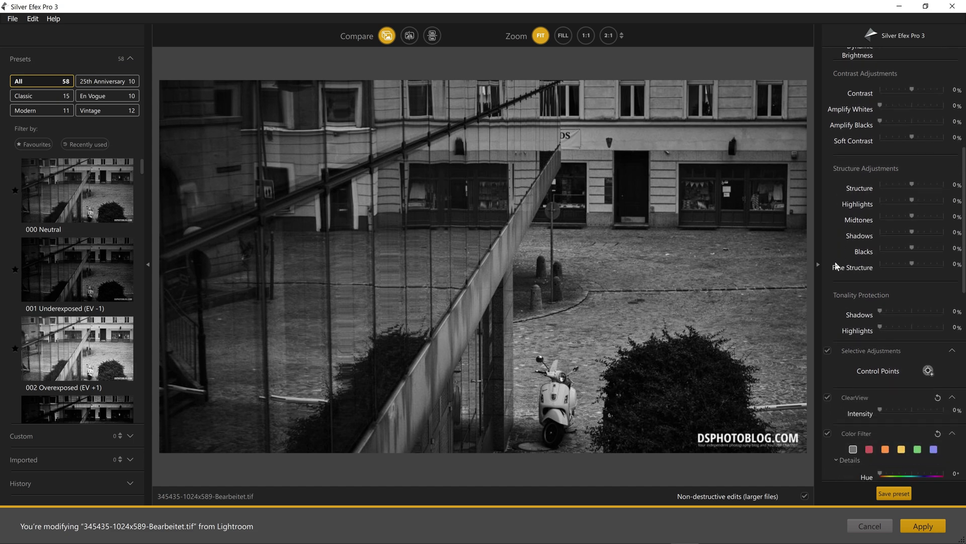
{"action": "scroll", "coordinate": [836, 265], "scroll_direction": "down", "scroll_amount": 1}
{"action": "scroll", "coordinate": [834, 266], "scroll_direction": "down", "scroll_amount": 2}
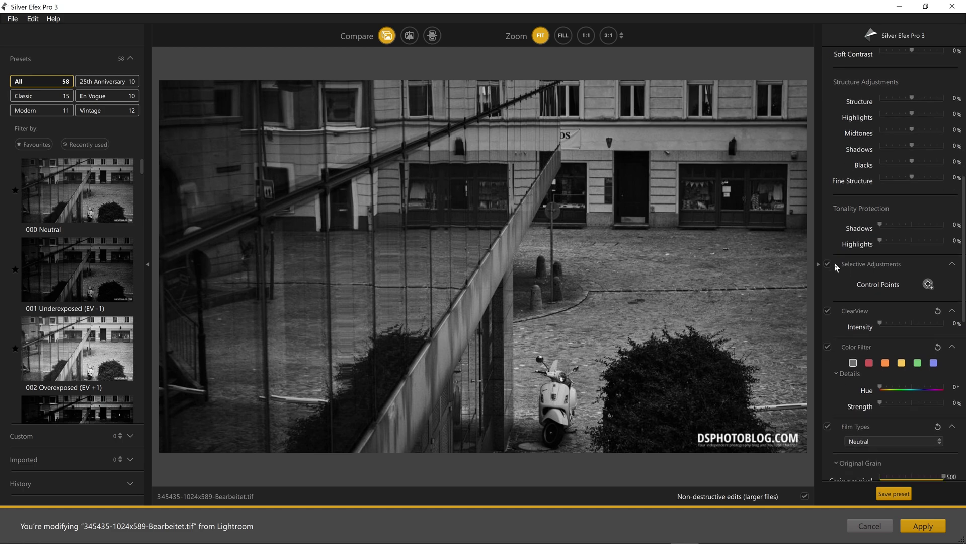
{"action": "scroll", "coordinate": [836, 264], "scroll_direction": "down", "scroll_amount": 1}
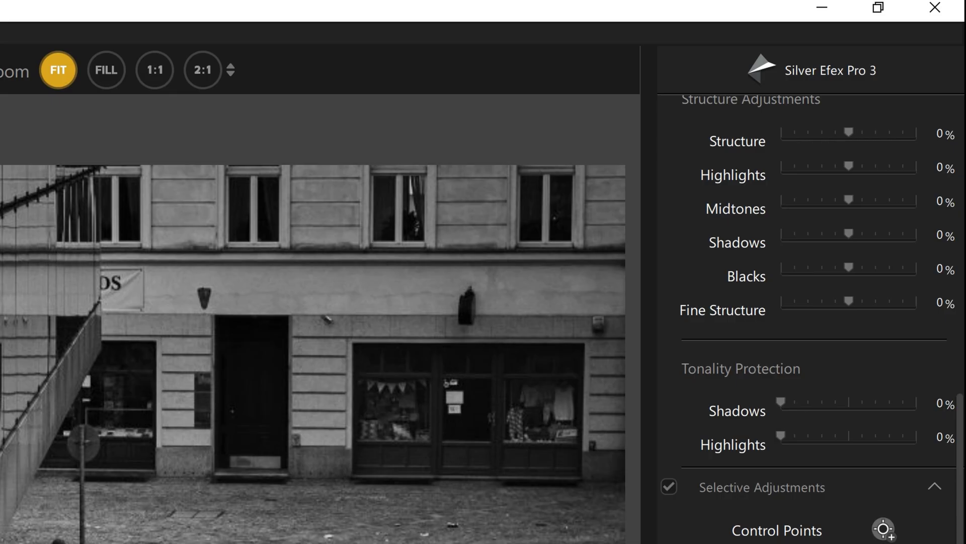
{"action": "scroll", "coordinate": [844, 266], "scroll_direction": "down", "scroll_amount": 2}
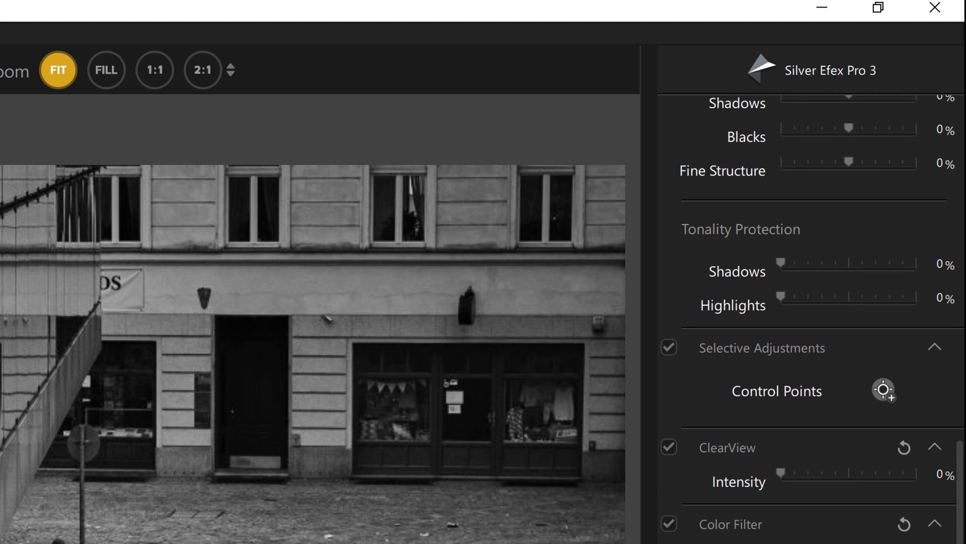
Browse the Film Types list to preview film emulations, closing it without choosing one.
{"action": "scroll", "coordinate": [816, 317], "scroll_direction": "down", "scroll_amount": 2}
{"action": "scroll", "coordinate": [812, 319], "scroll_direction": "down", "scroll_amount": 2}
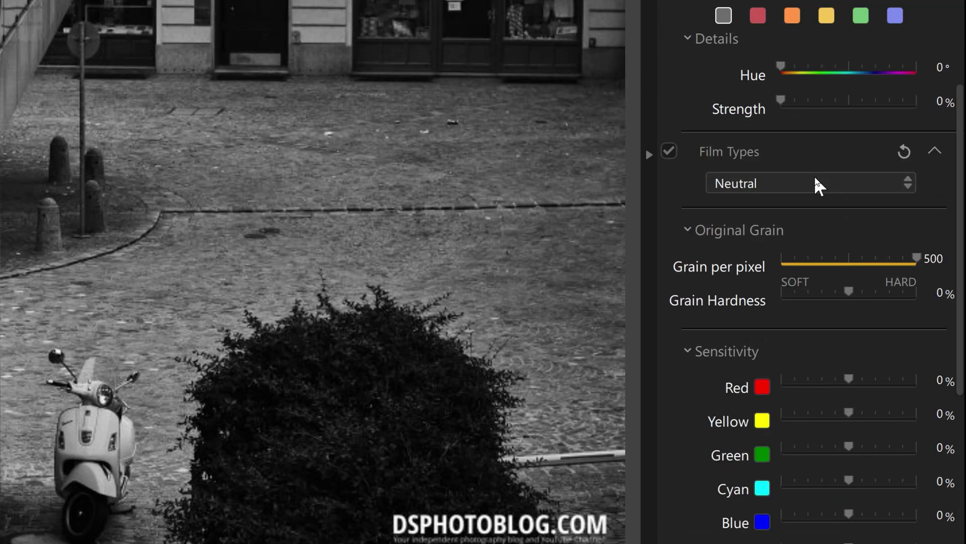
{"action": "left_click", "coordinate": [839, 174]}
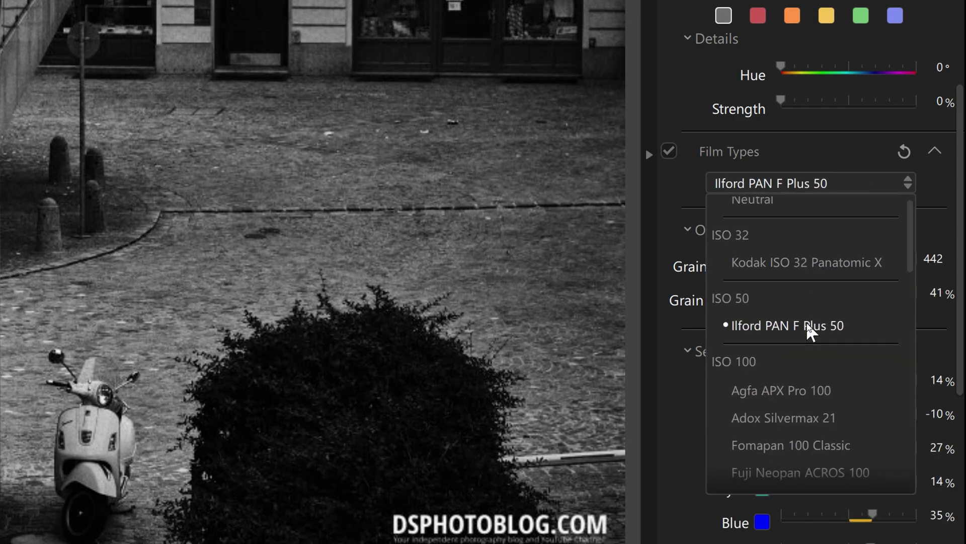
{"action": "scroll", "coordinate": [807, 321], "scroll_direction": "down", "scroll_amount": 2}
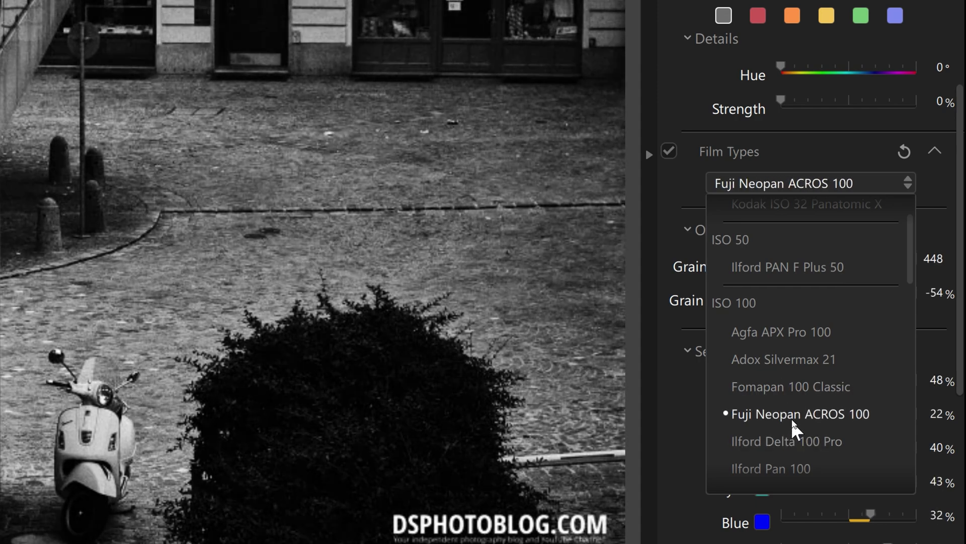
{"action": "scroll", "coordinate": [785, 410], "scroll_direction": "down", "scroll_amount": 1}
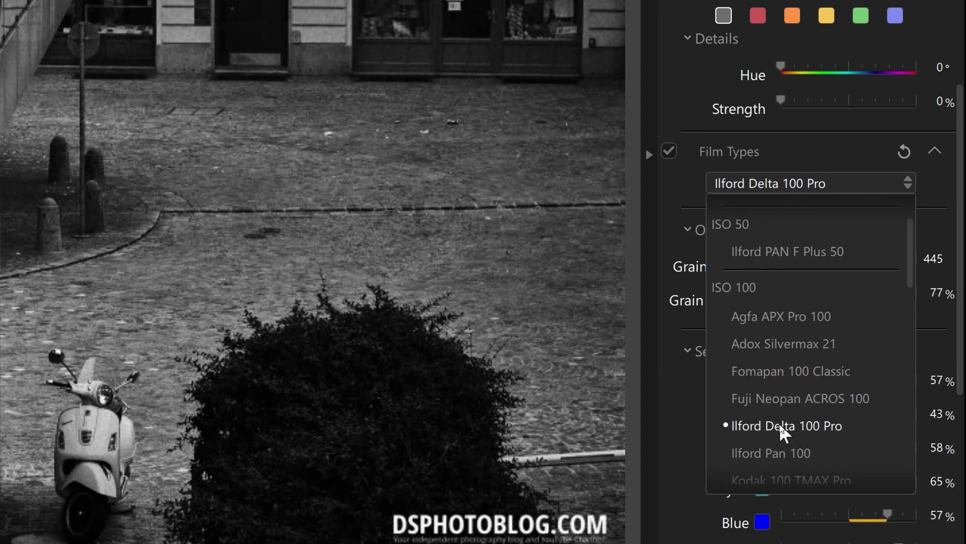
{"action": "scroll", "coordinate": [779, 424], "scroll_direction": "down", "scroll_amount": 1}
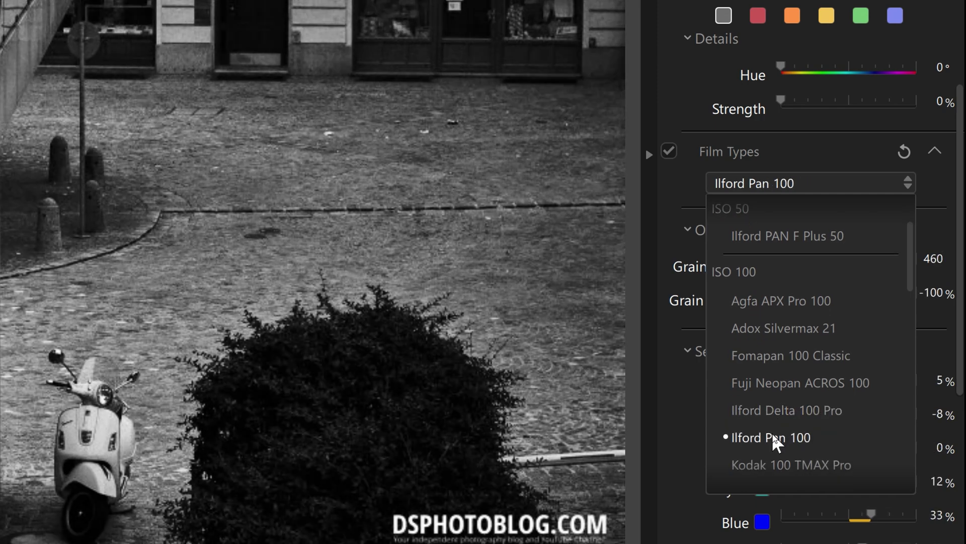
{"action": "scroll", "coordinate": [772, 433], "scroll_direction": "down", "scroll_amount": 1}
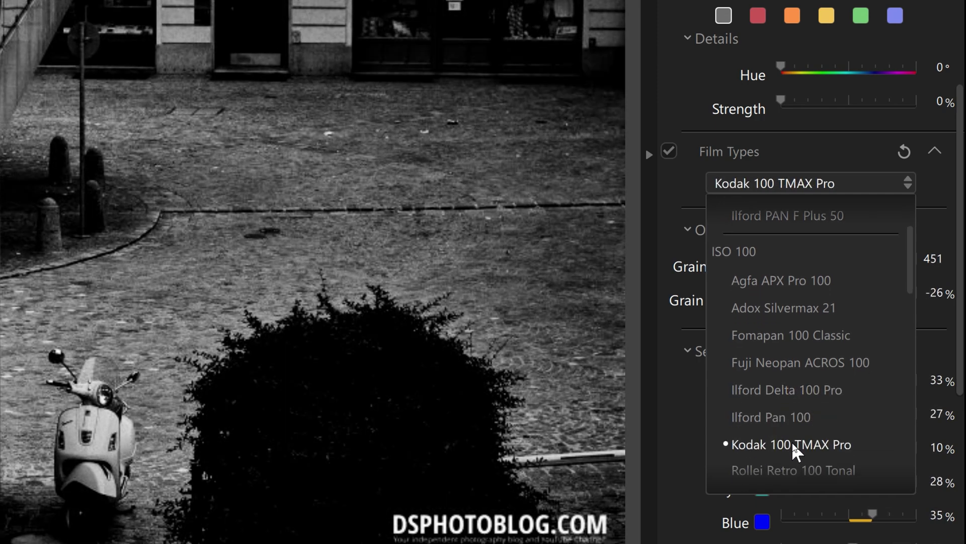
{"action": "scroll", "coordinate": [790, 443], "scroll_direction": "down", "scroll_amount": 1}
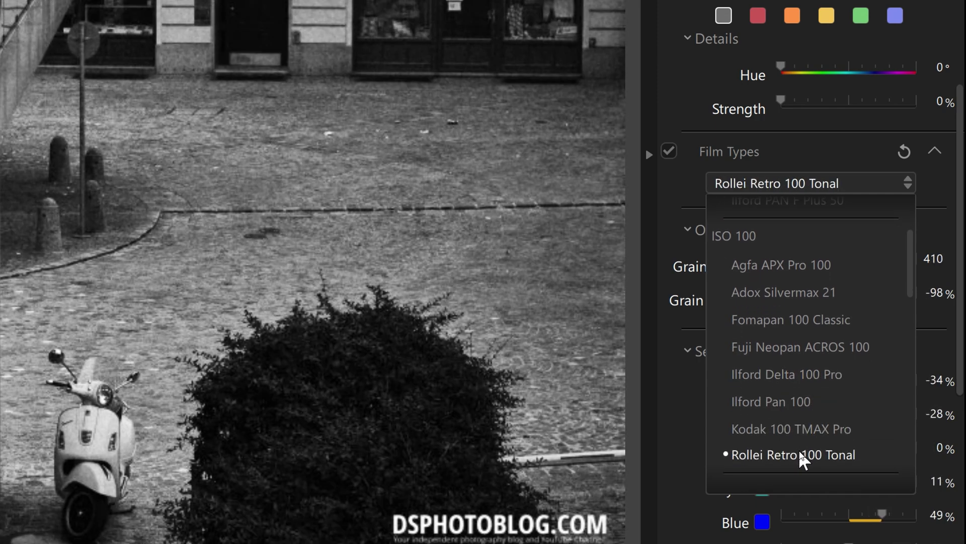
{"action": "scroll", "coordinate": [799, 449], "scroll_direction": "down", "scroll_amount": 2}
{"action": "scroll", "coordinate": [783, 453], "scroll_direction": "down", "scroll_amount": 1}
{"action": "scroll", "coordinate": [781, 453], "scroll_direction": "down", "scroll_amount": 2}
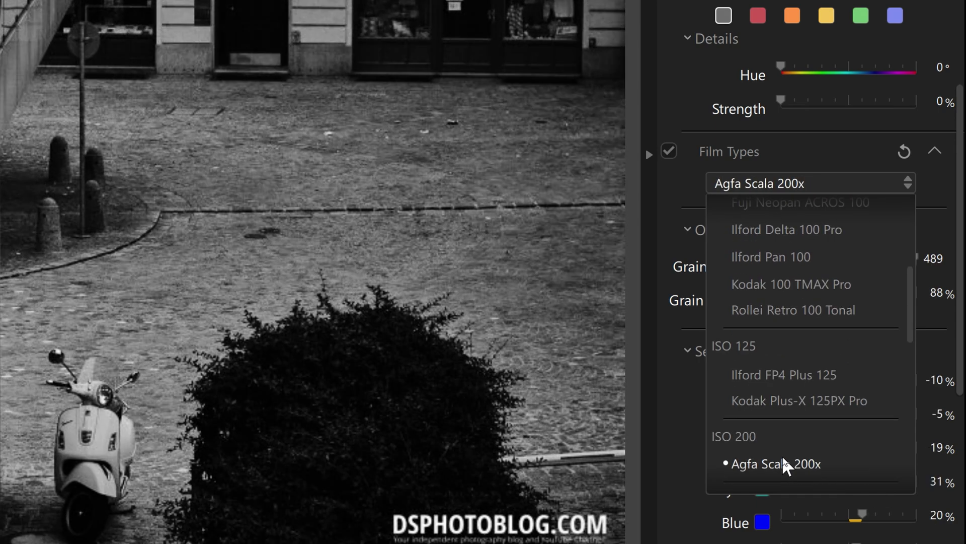
{"action": "scroll", "coordinate": [775, 445], "scroll_direction": "up", "scroll_amount": 2}
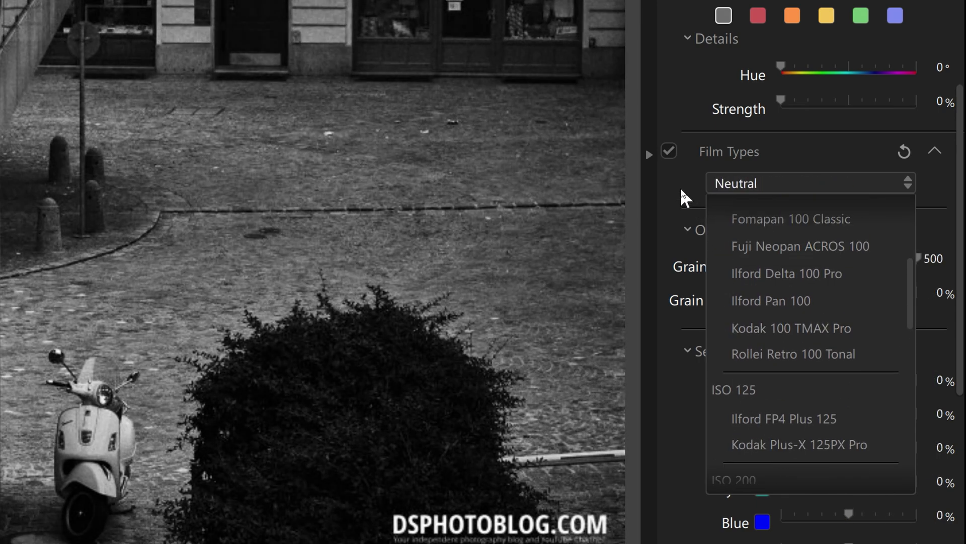
{"action": "left_click", "coordinate": [681, 189]}
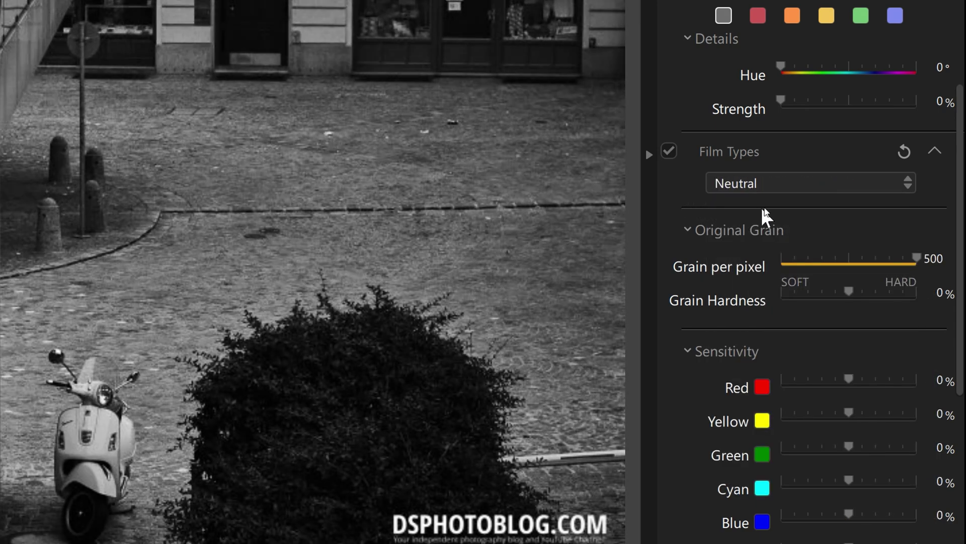
Set the film type to Ilford Delta 100 Pro.
{"action": "left_click", "coordinate": [788, 183]}
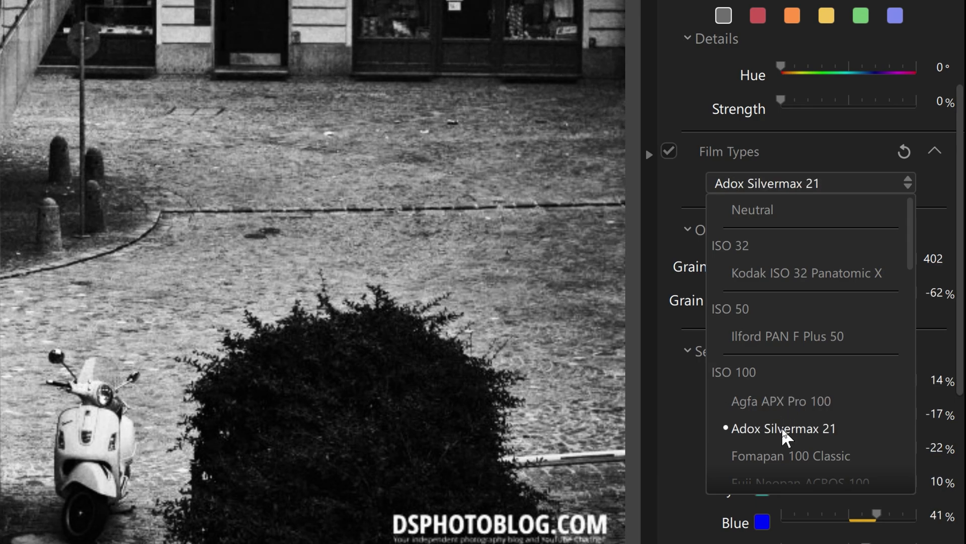
{"action": "scroll", "coordinate": [781, 427], "scroll_direction": "down", "scroll_amount": 3}
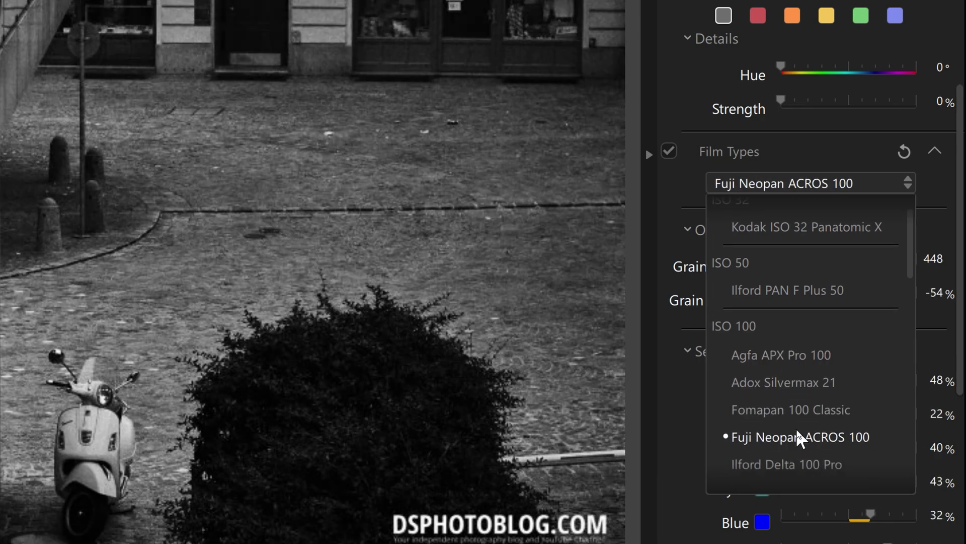
{"action": "scroll", "coordinate": [789, 424], "scroll_direction": "down", "scroll_amount": 1}
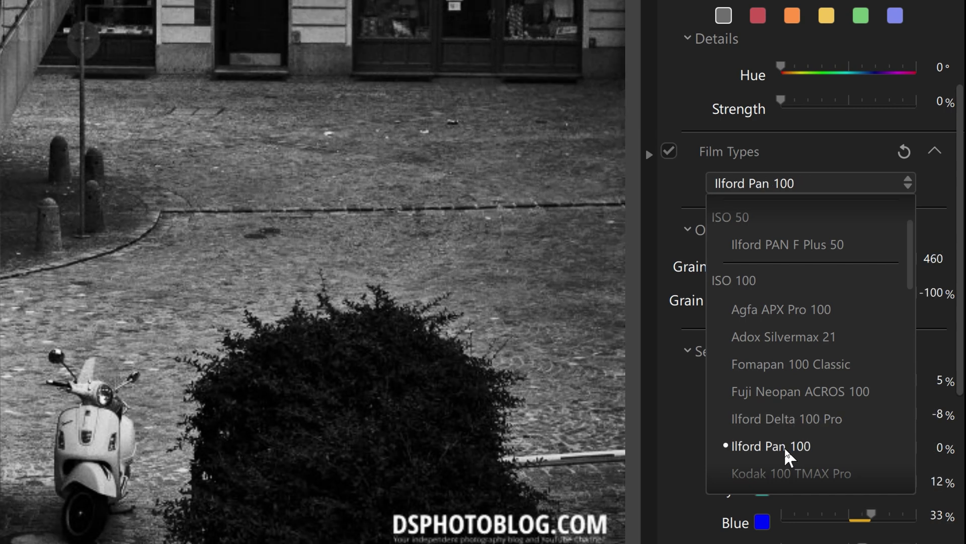
{"action": "left_click", "coordinate": [790, 421]}
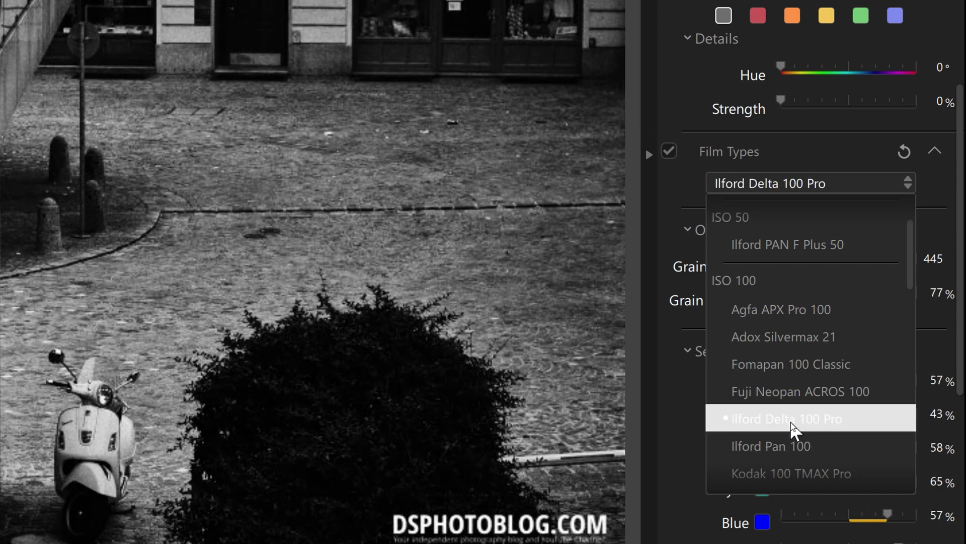
Enable Film Grain and set its Intensity to 95%.
{"action": "scroll", "coordinate": [770, 421], "scroll_direction": "down", "scroll_amount": 2}
{"action": "scroll", "coordinate": [770, 422], "scroll_direction": "down", "scroll_amount": 2}
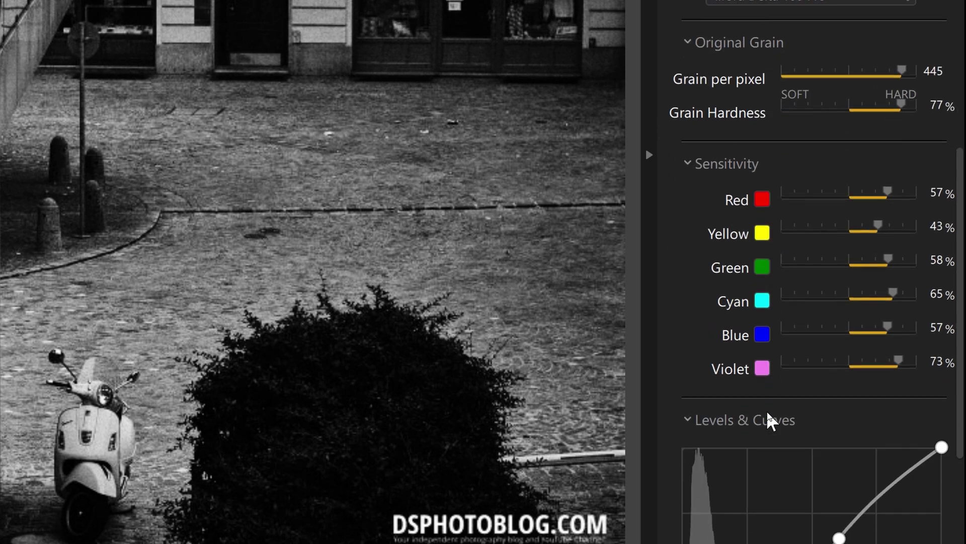
{"action": "scroll", "coordinate": [771, 421], "scroll_direction": "down", "scroll_amount": 3}
{"action": "scroll", "coordinate": [773, 419], "scroll_direction": "down", "scroll_amount": 3}
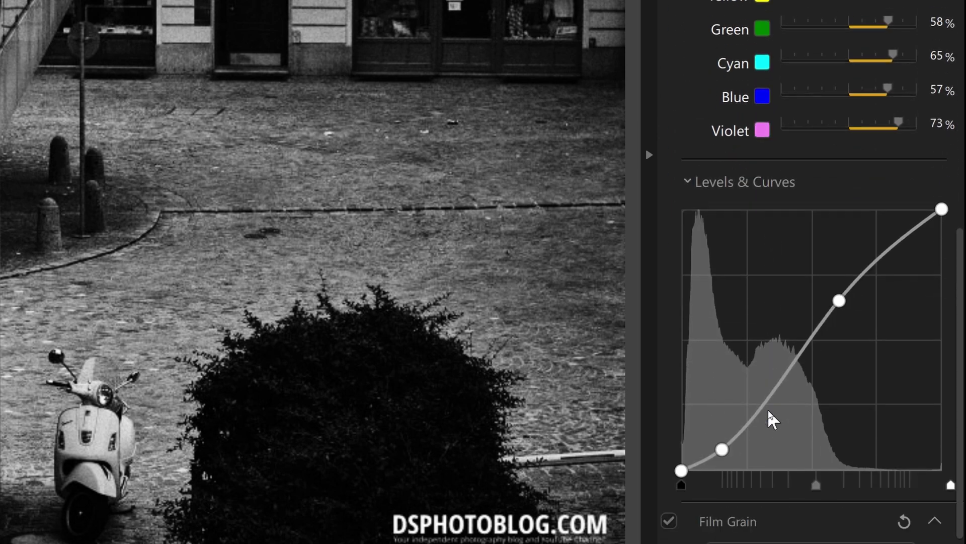
{"action": "scroll", "coordinate": [772, 419], "scroll_direction": "down", "scroll_amount": 5}
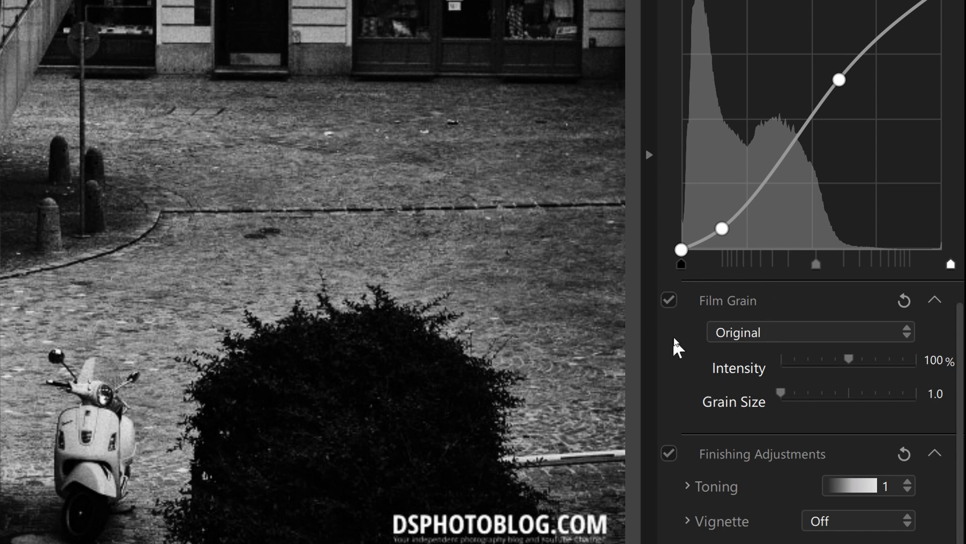
{"action": "left_click", "coordinate": [672, 305]}
{"action": "left_click_drag", "start_coordinate": [849, 359], "coordinate": [841, 361]}
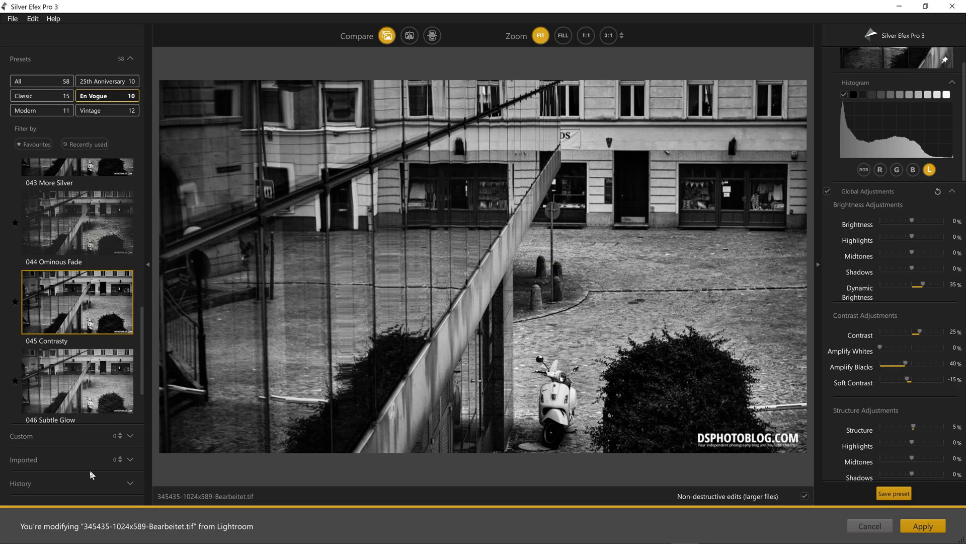
Expand the History list in the left panel.
{"action": "left_click", "coordinate": [130, 485]}
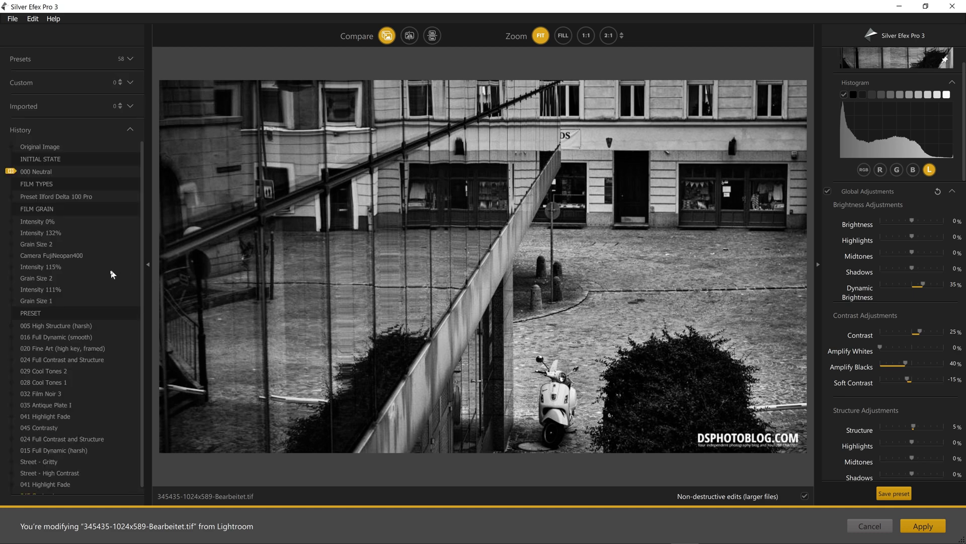
{"action": "scroll", "coordinate": [80, 315], "scroll_direction": "up", "scroll_amount": 1}
Apply the 045 Contrasty black-and-white conversion to the street photo and send it back to Lightroom.
{"action": "left_click", "coordinate": [43, 64]}
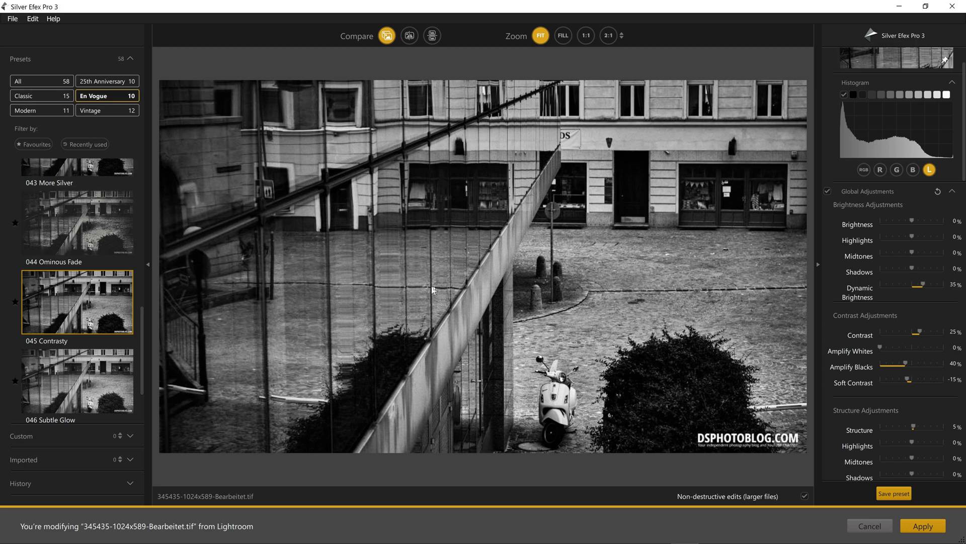
{"action": "left_click", "coordinate": [924, 526]}
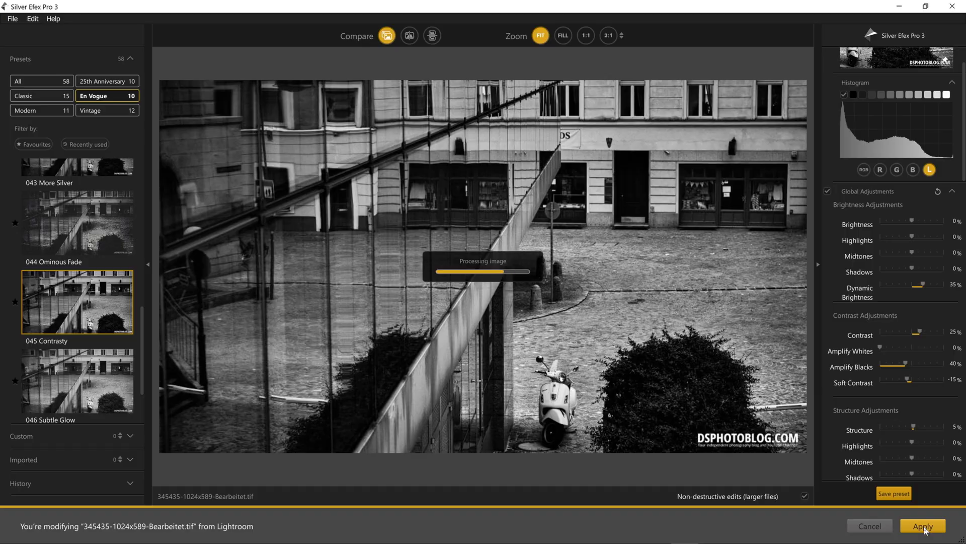